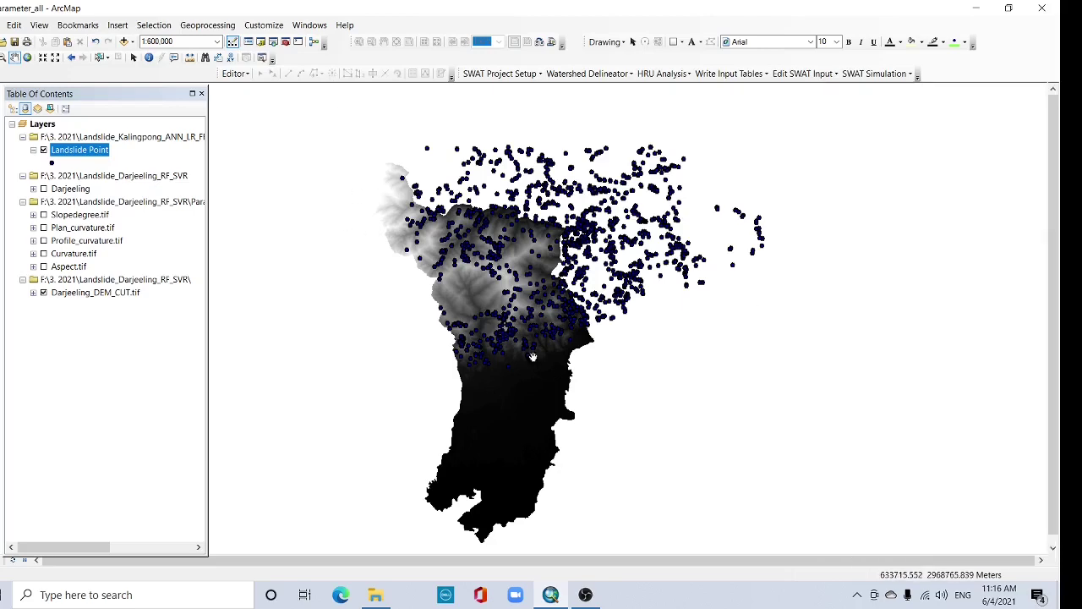
Zoom and pan in on the Darjeeling DEM, and expand its legend (High 3573 to Low 5).
scroll(420, 245, "up", 2)
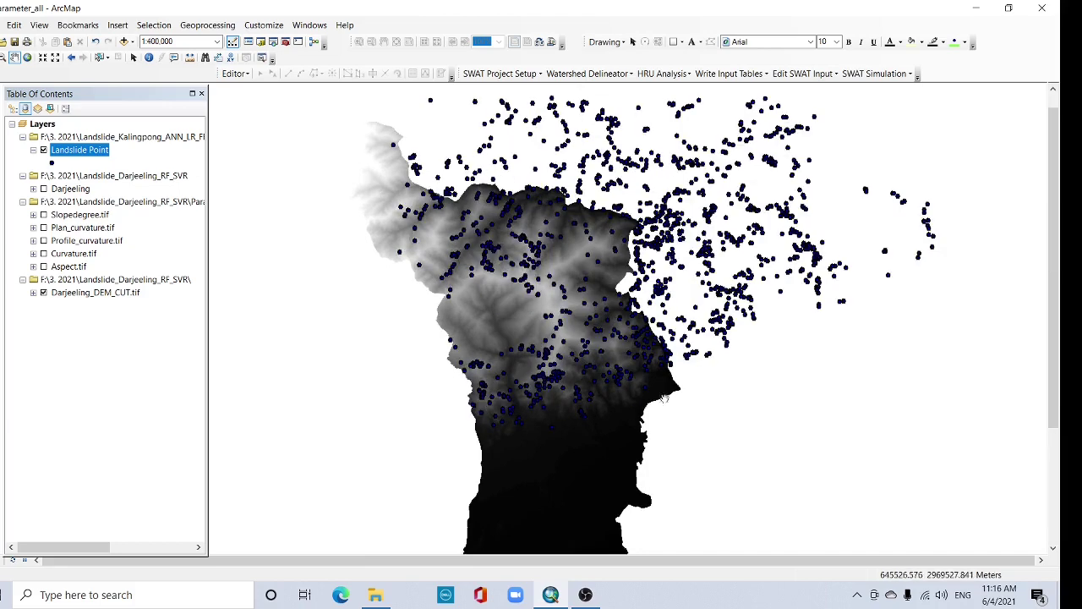
left_click_drag(569, 481, 580, 321)
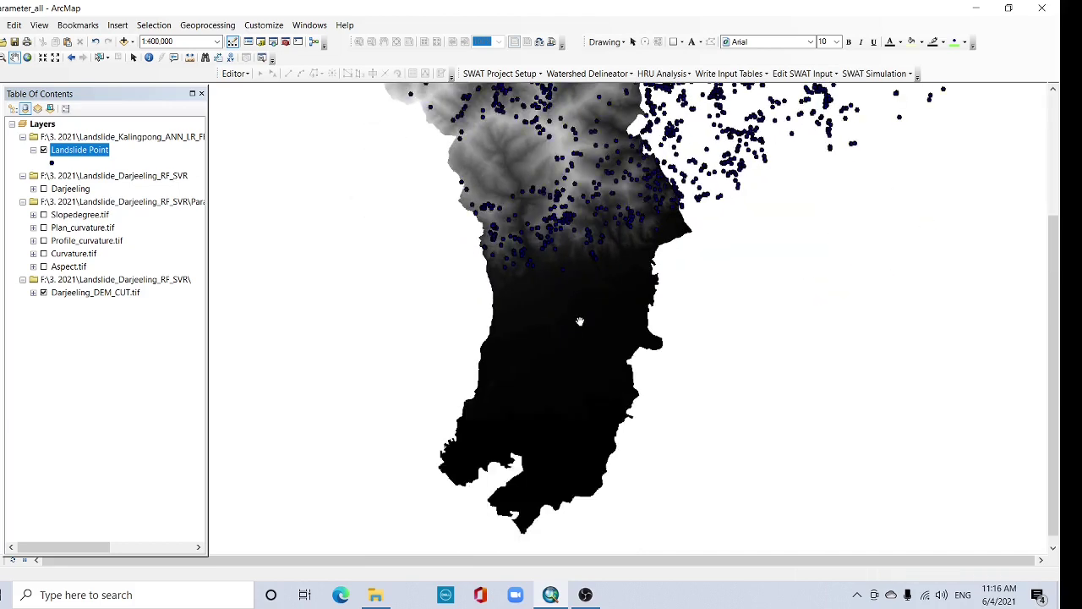
left_click_drag(490, 85, 504, 206)
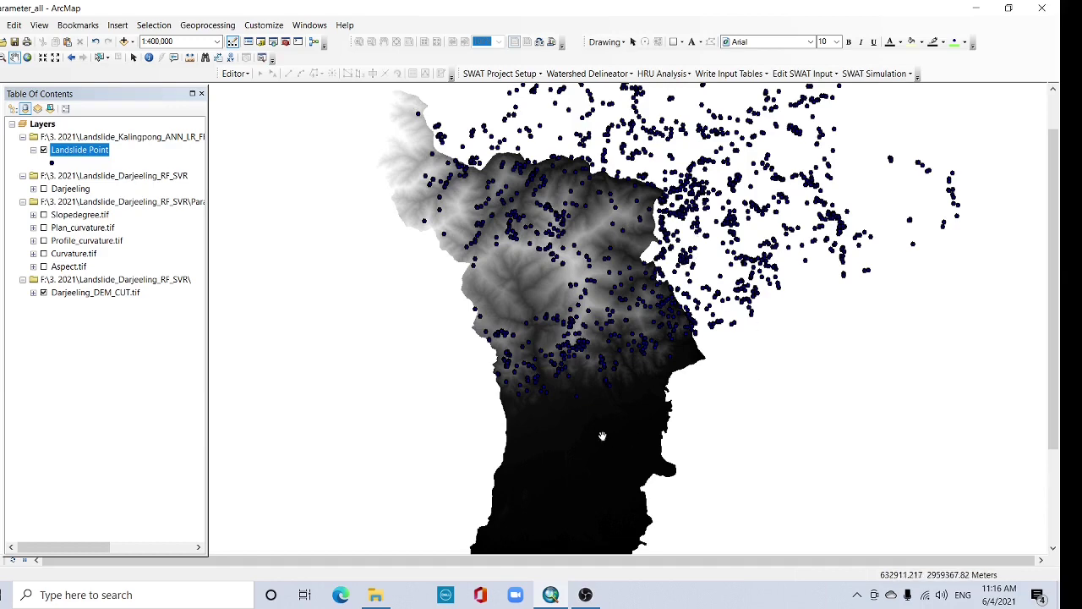
mouse_move(602, 437)
left_mouse_down()
mouse_move(588, 305)
mouse_move(612, 447)
left_mouse_up()
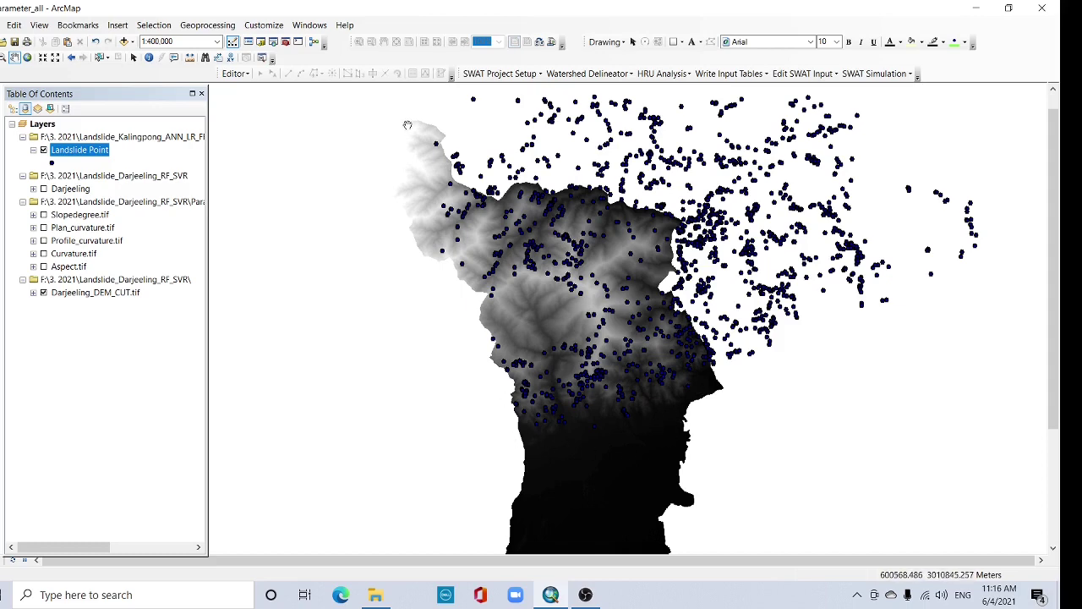
mouse_move(509, 174)
left_mouse_down()
mouse_move(419, 199)
mouse_move(468, 270)
left_mouse_up()
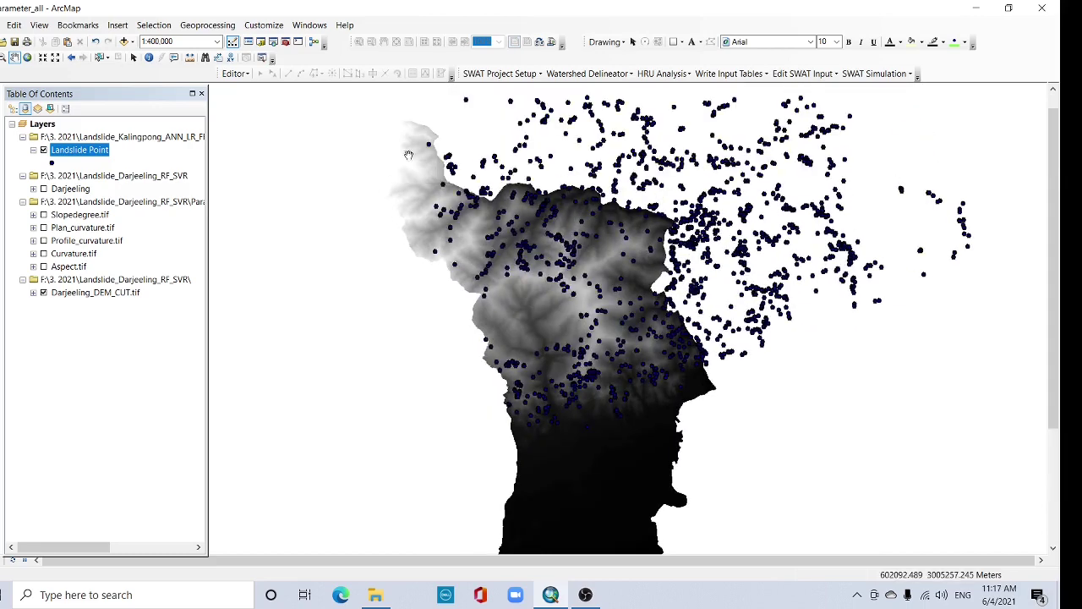
left_click_drag(693, 415, 672, 348)
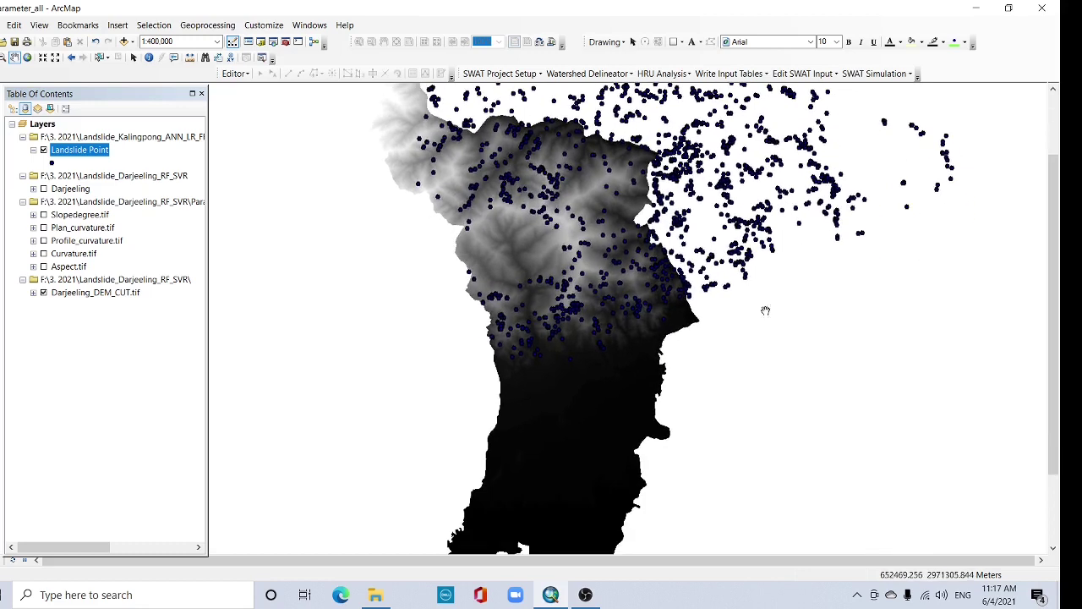
left_click(34, 293)
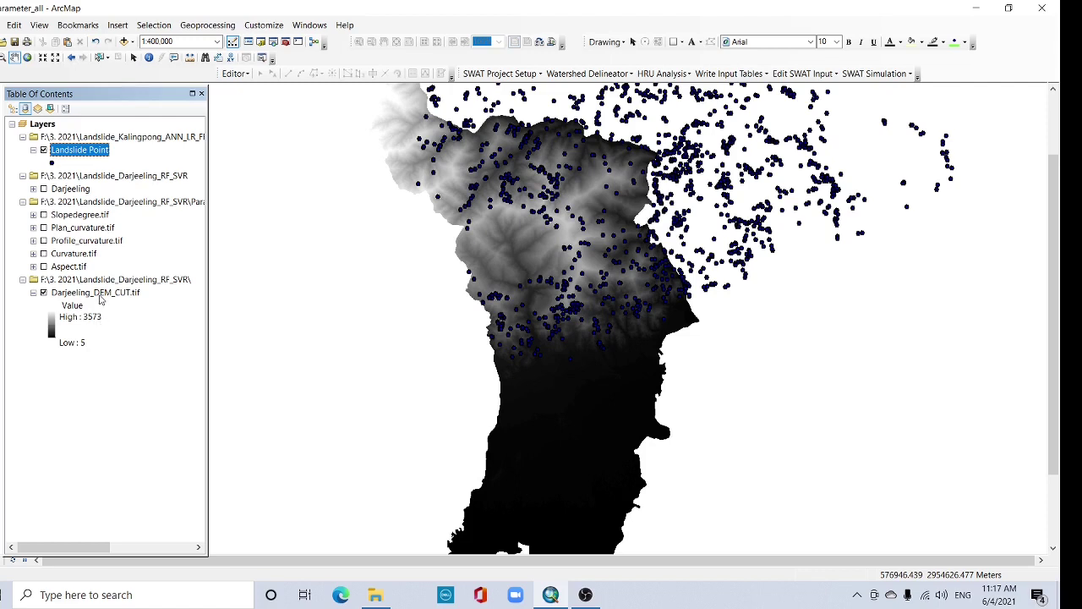
Open ArcToolbox and expand Spatial Analyst Tools to the Surface toolset (Aspect, Contour, Curvature, Slope).
left_click(286, 43)
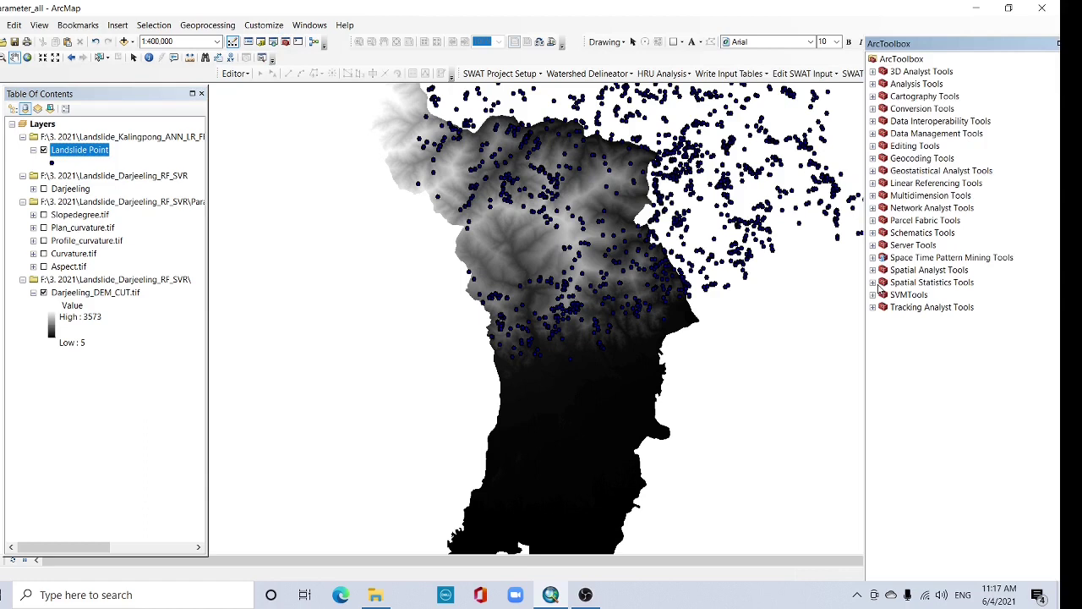
left_click(871, 276)
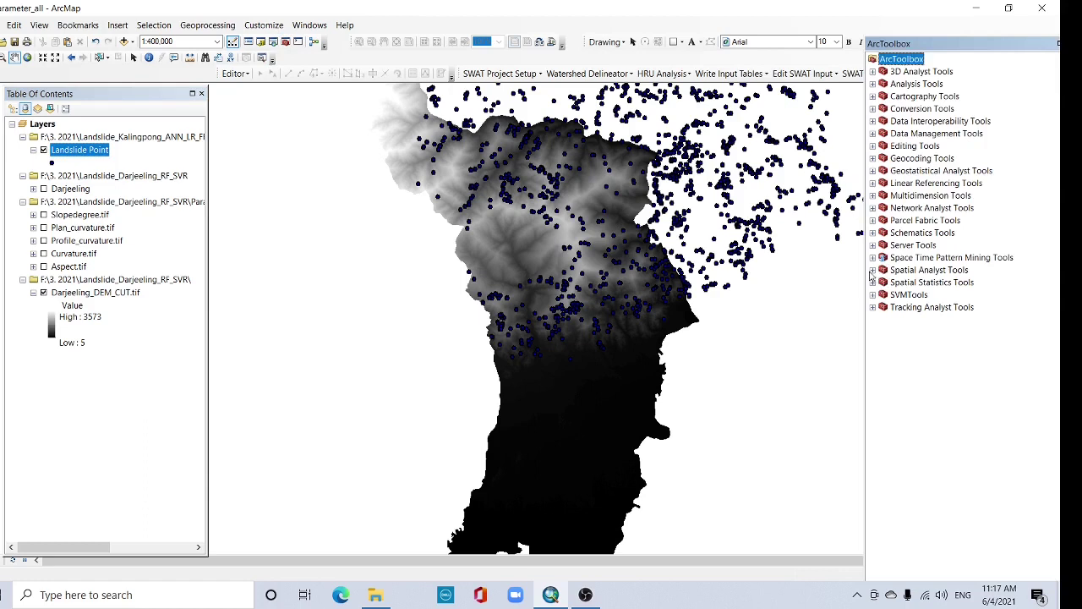
left_click(873, 270)
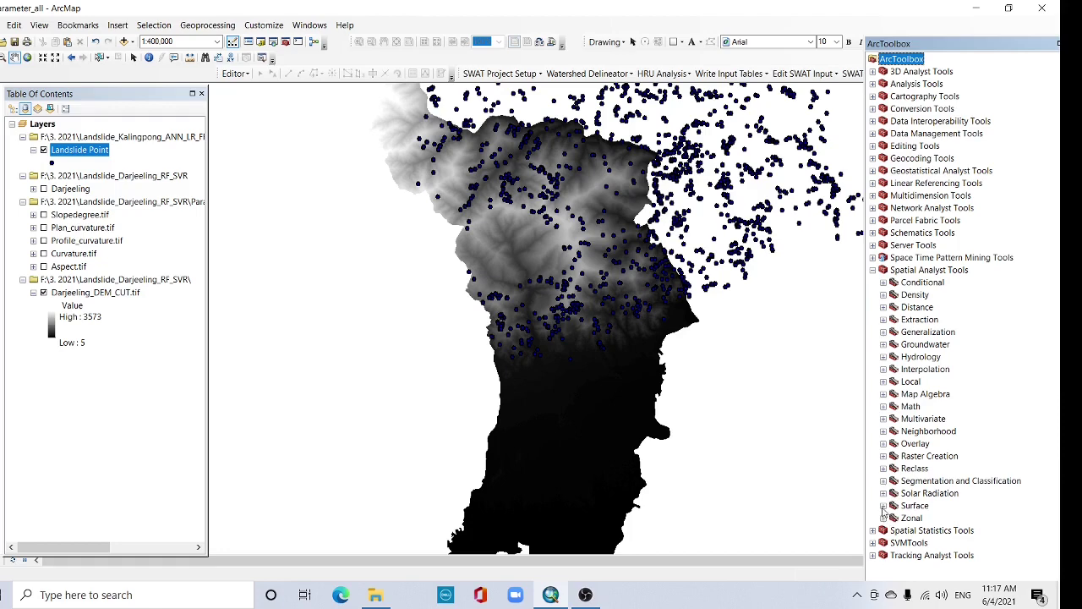
left_click(884, 506)
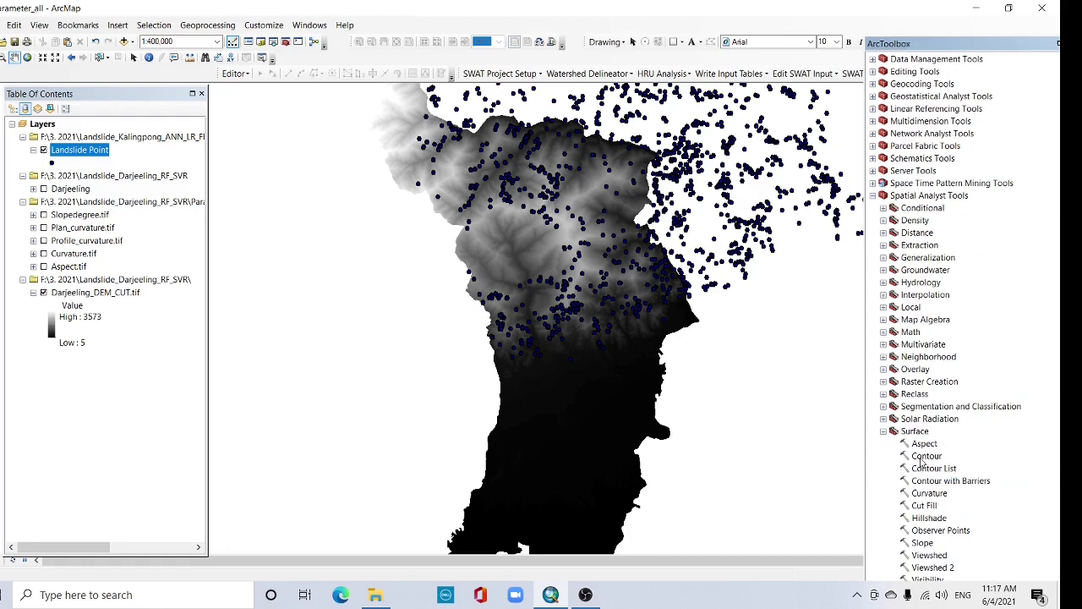
Switch the DEM layer's symbology to Classified in Layer Properties.
right_click(96, 295)
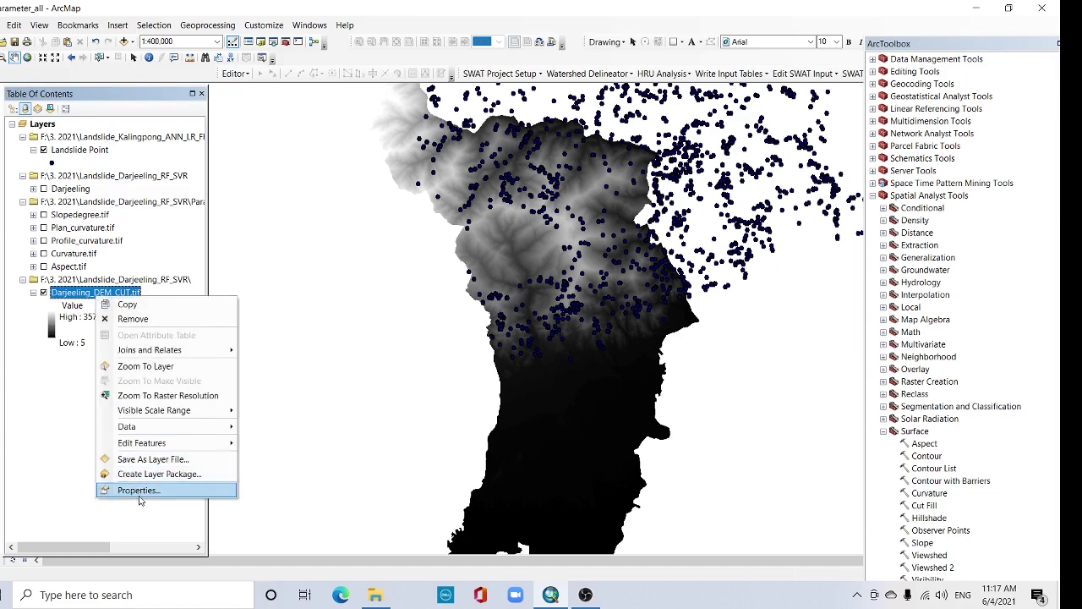
left_click(138, 491)
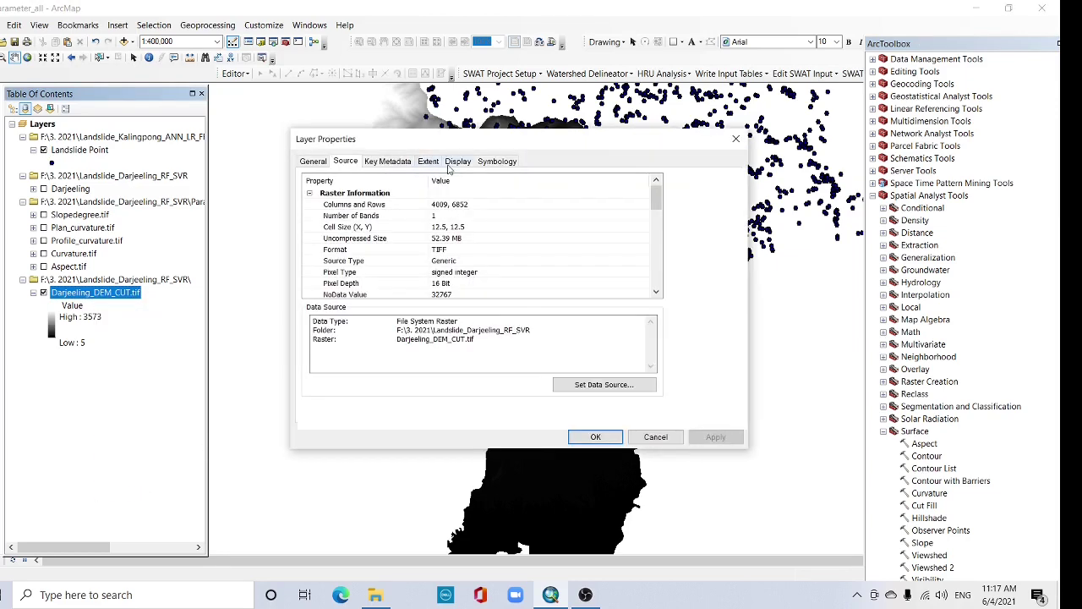
left_click(448, 165)
left_click(497, 164)
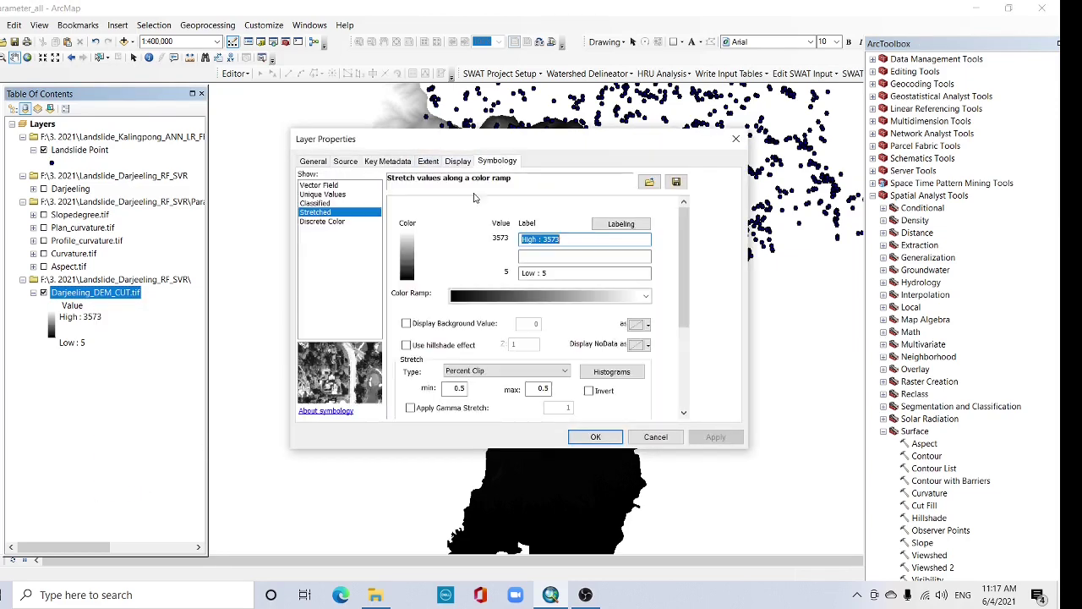
left_click(319, 203)
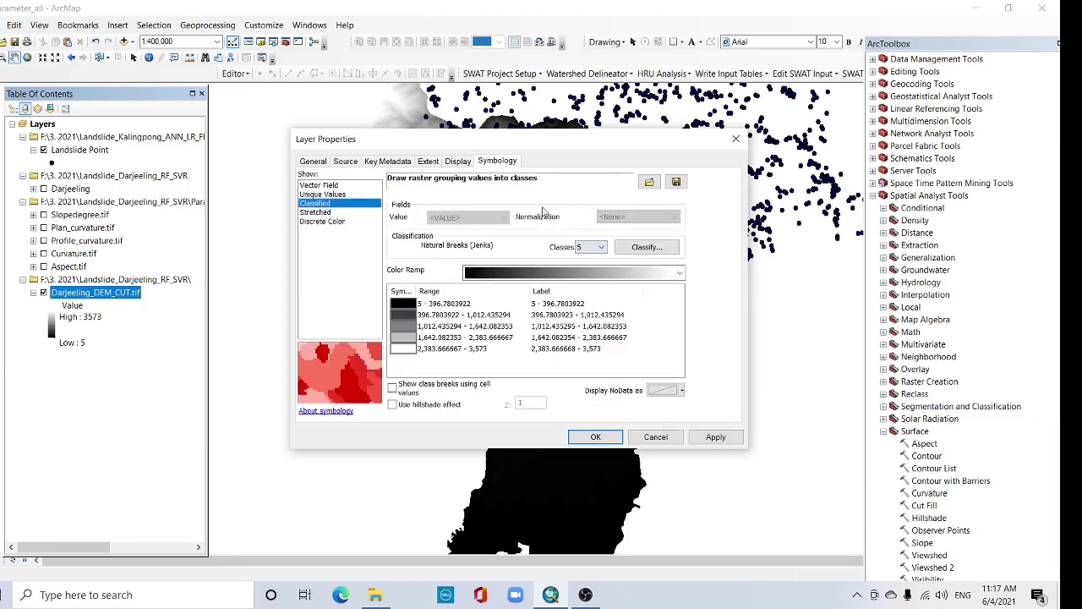
Classify the DEM by Defined Interval, giving classes 5–100, 100–200, 200–300 onward.
left_click(647, 247)
left_click(457, 159)
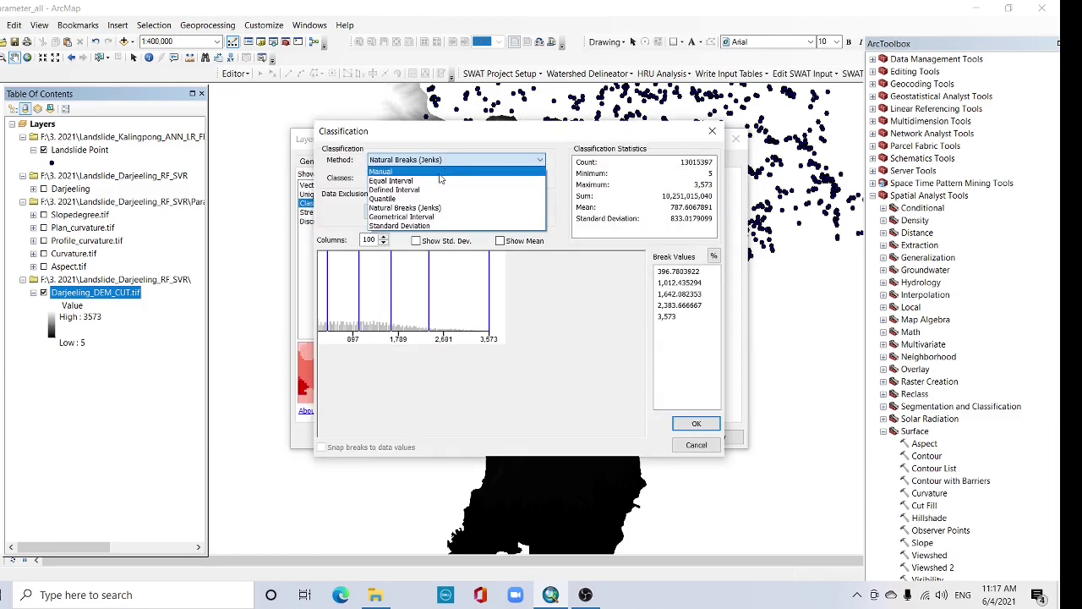
left_click(430, 189)
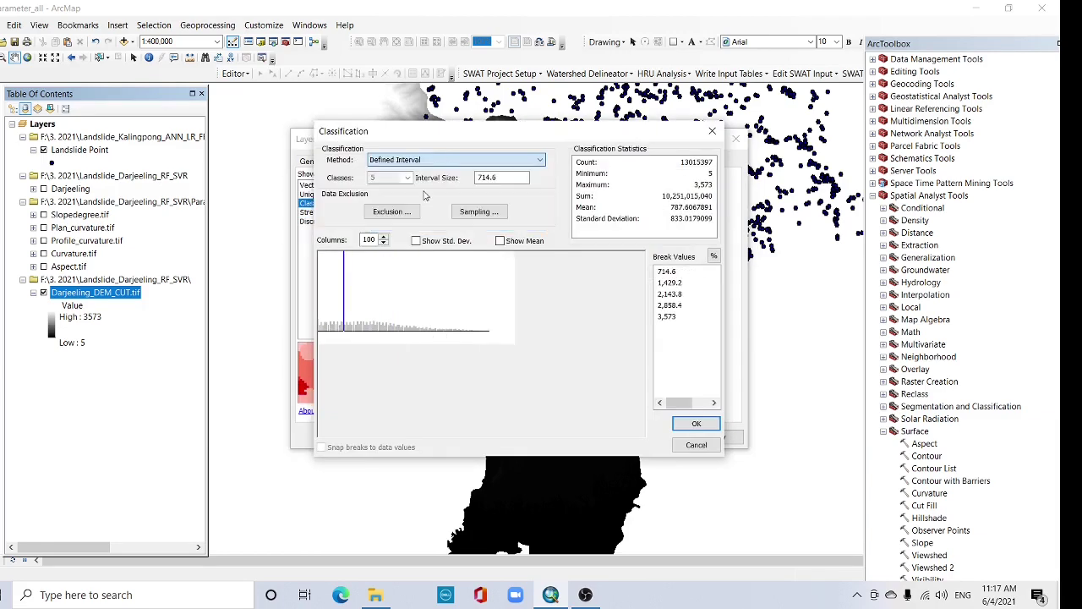
double_click(503, 180)
type("200")
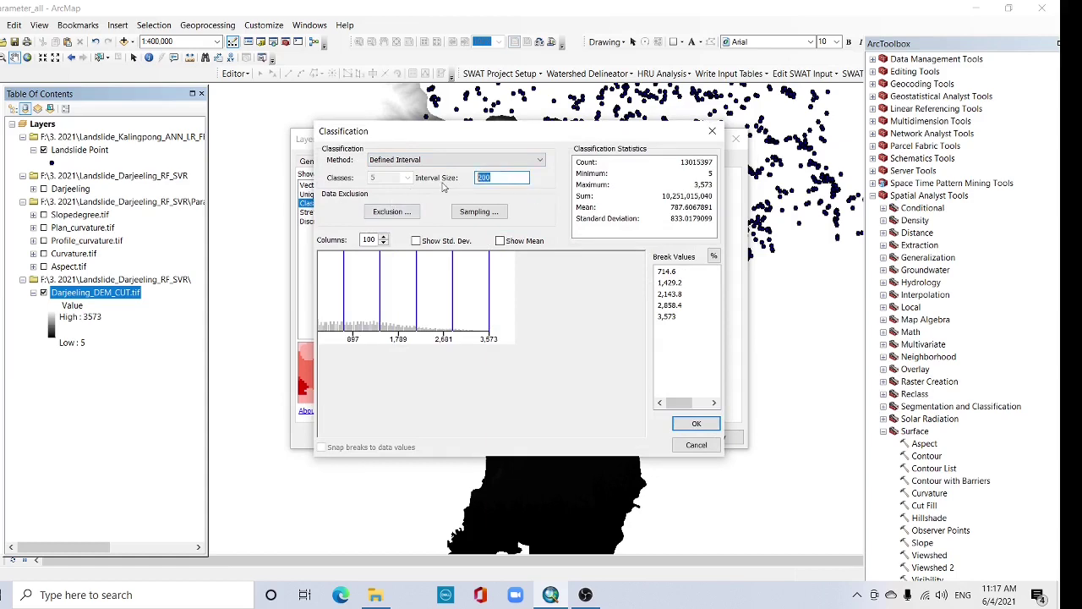
left_click(695, 424)
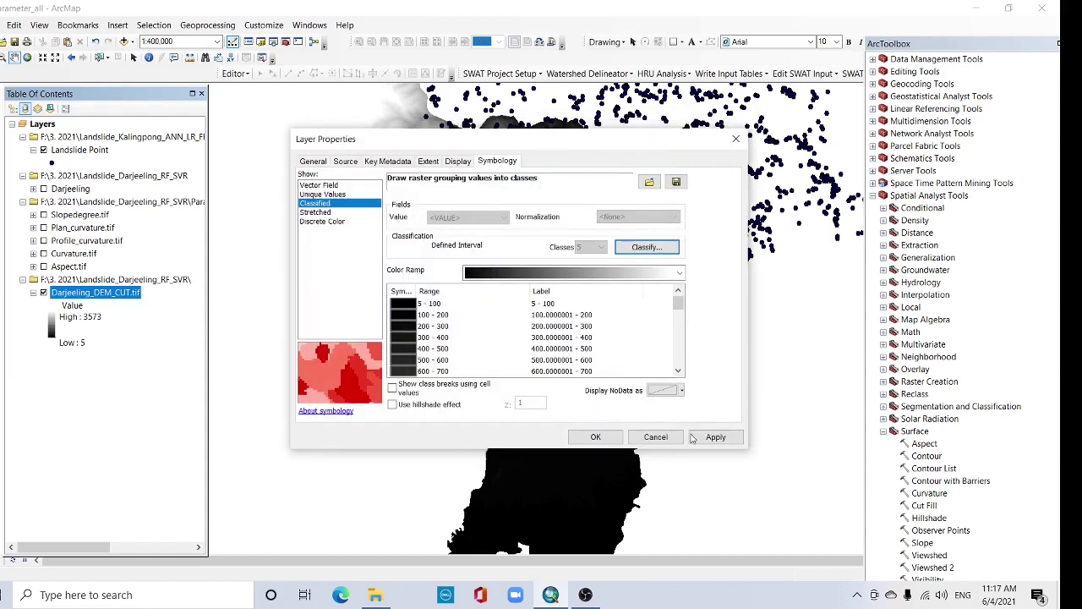
Colour the DEM's 100-unit classes with the blue-yellow-red ramp and apply it.
left_click(609, 271)
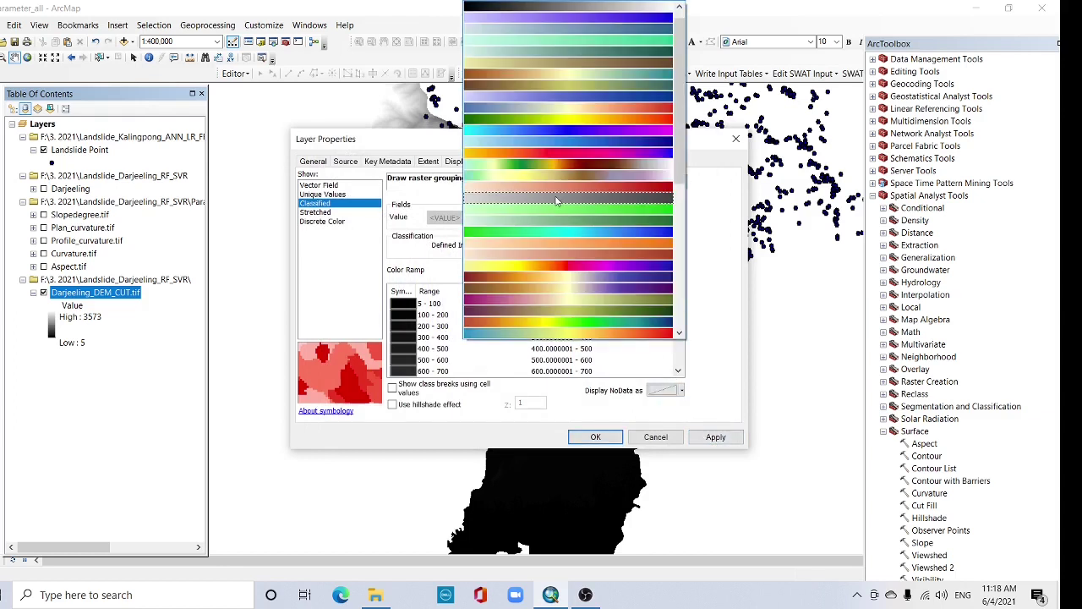
scroll(623, 237, "up", 1)
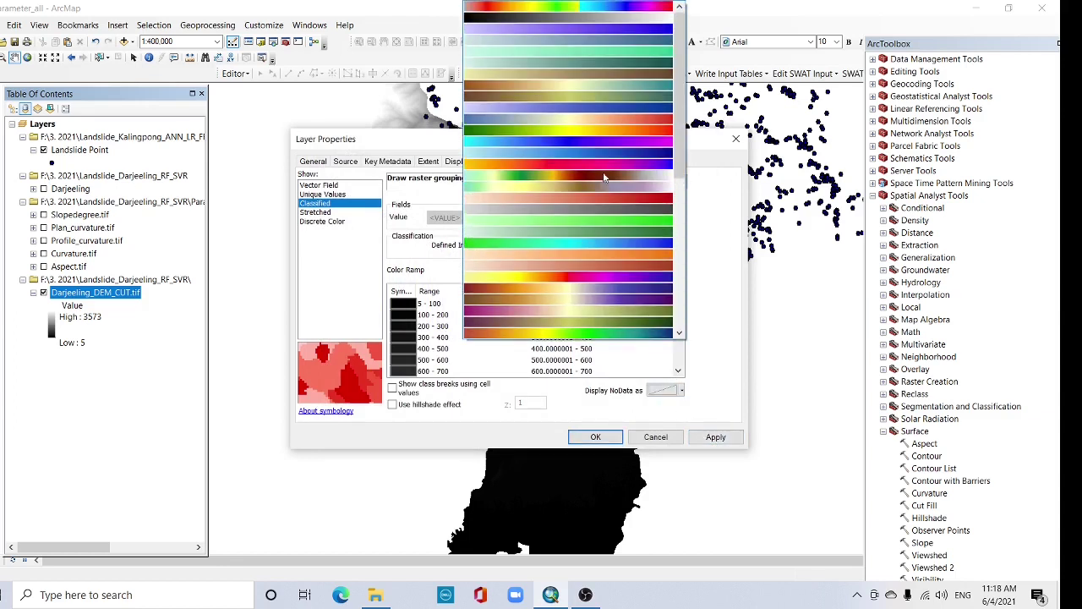
scroll(631, 211, "down", 3)
scroll(631, 211, "down", 1)
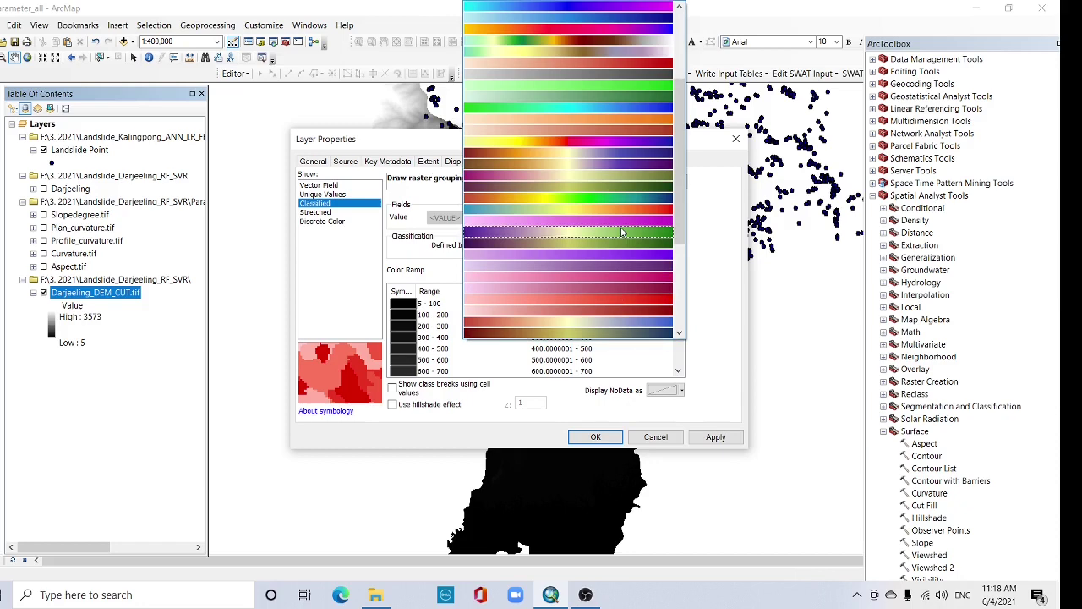
left_click(631, 211)
left_click(716, 437)
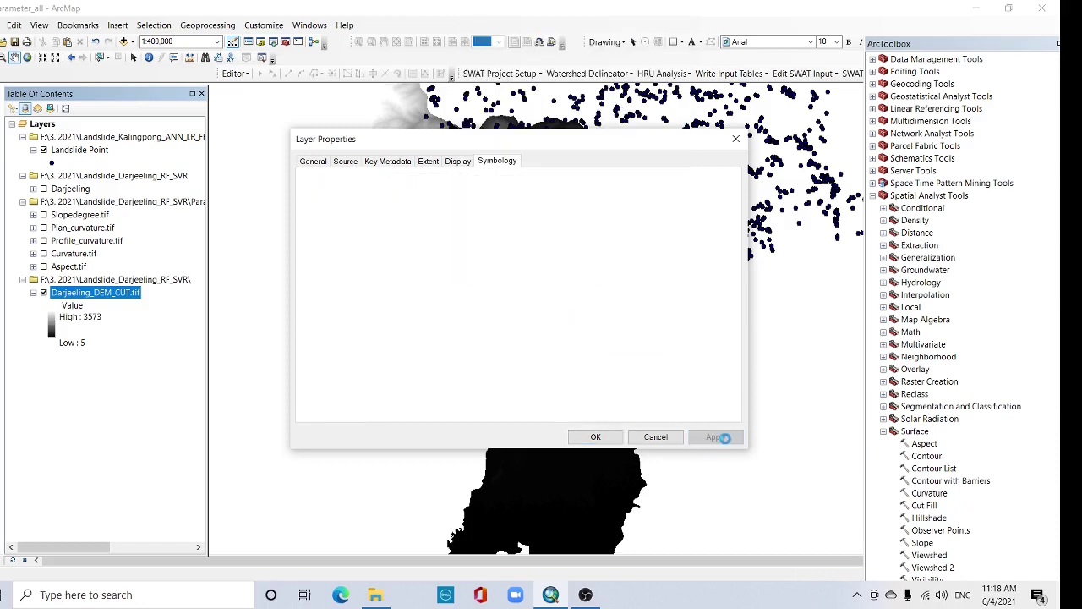
left_click(592, 437)
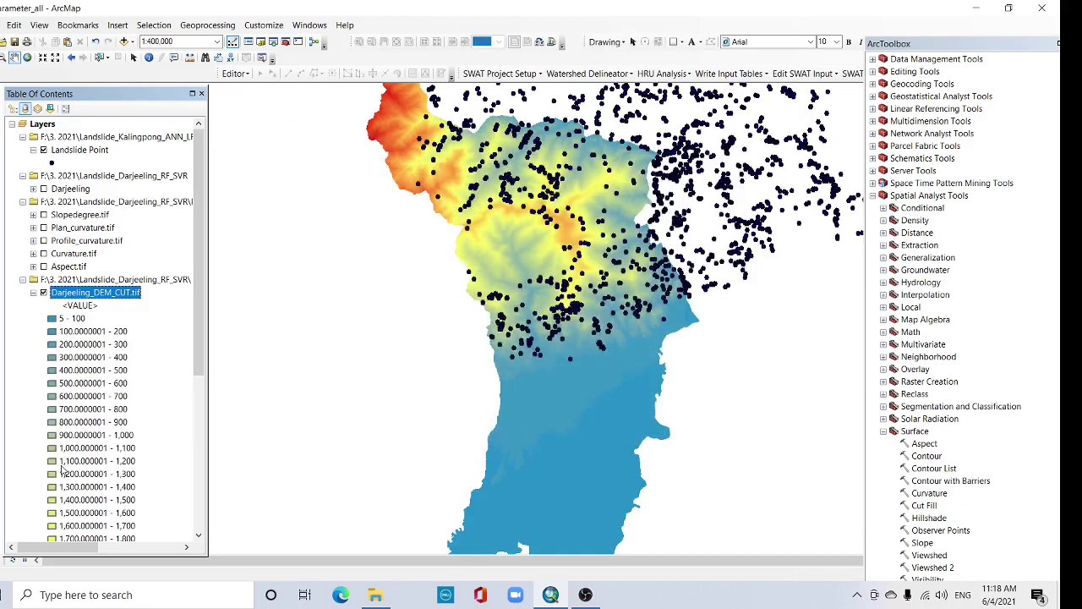
scroll(178, 332, "down", 3)
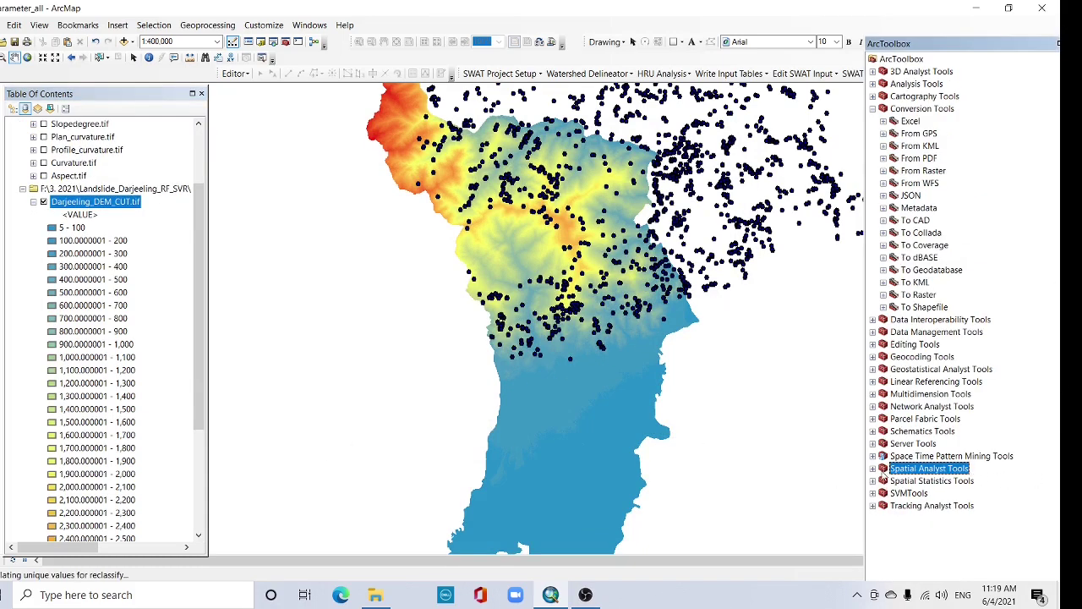
Load Darjeeling_DEM_CUT.tif into Reclassify, remapping 5–100 through 3500–3600 to values 1–36.
left_click(872, 468)
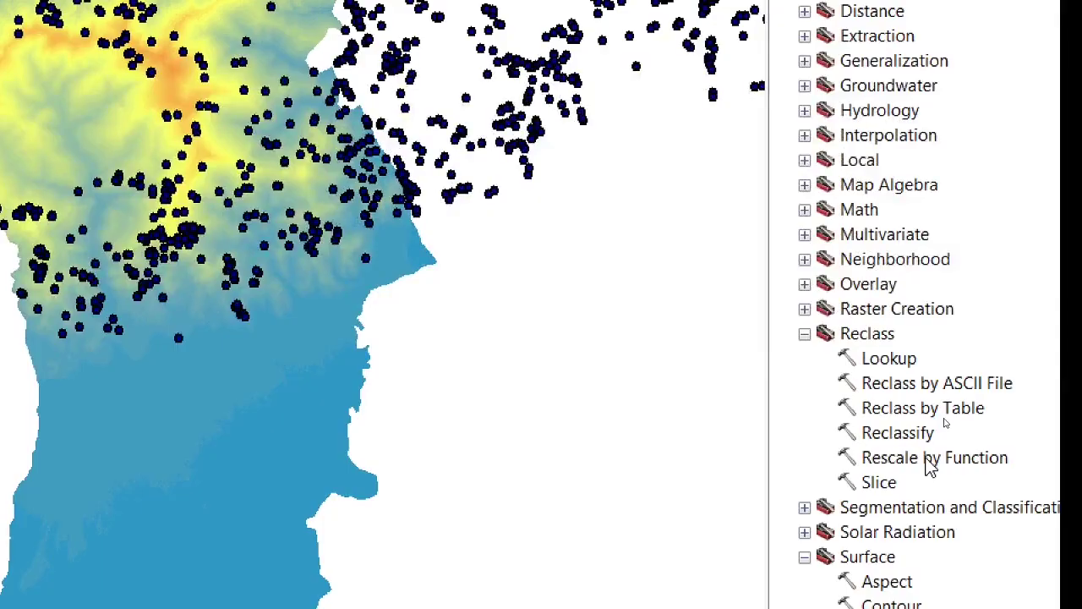
double_click(938, 407)
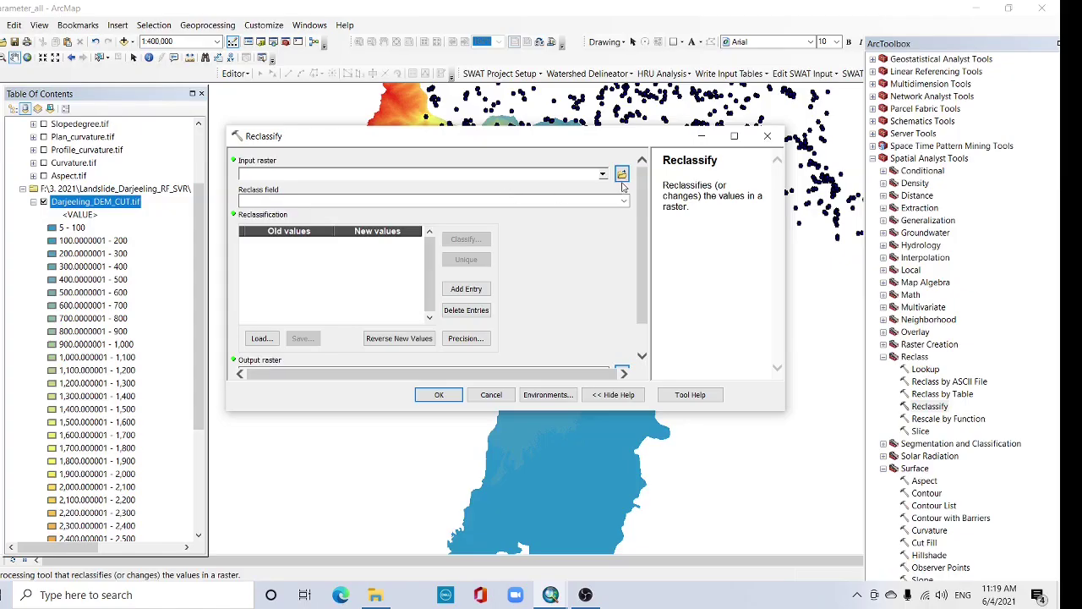
left_click(602, 175)
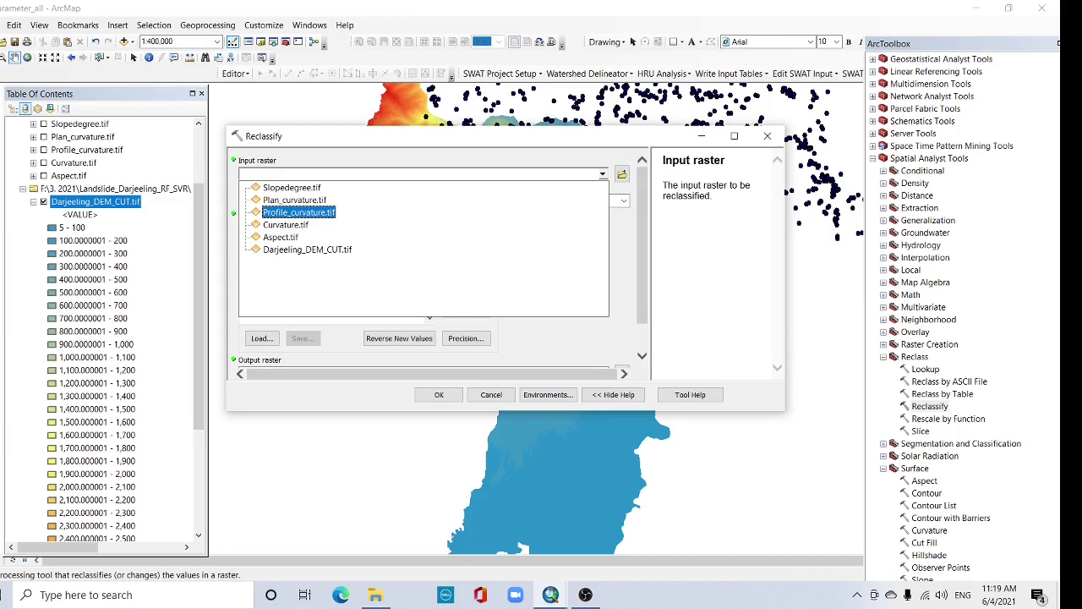
left_click(296, 250)
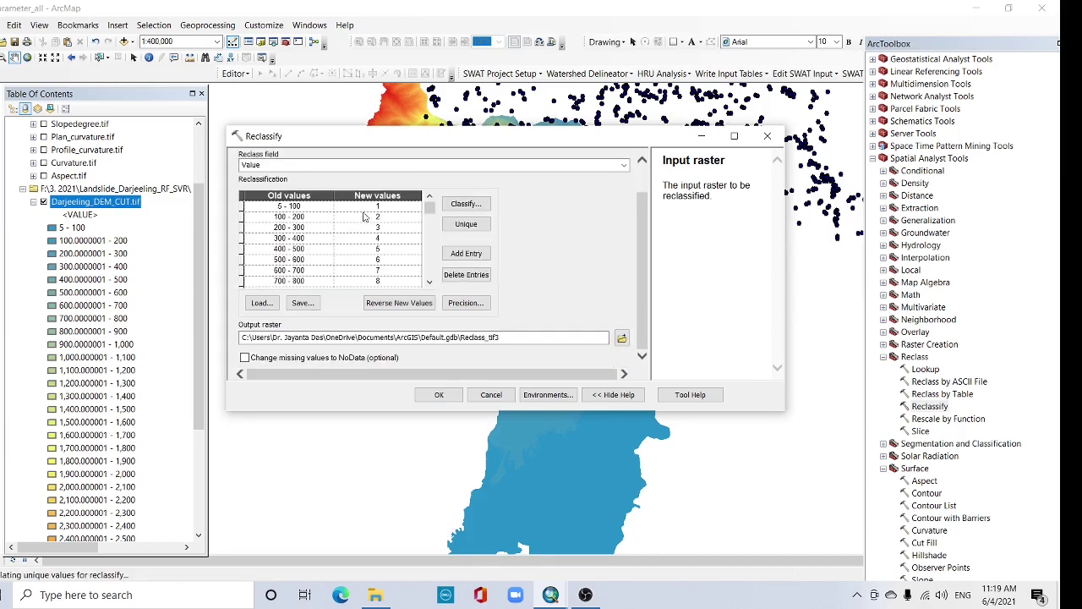
left_click_drag(429, 207, 431, 283)
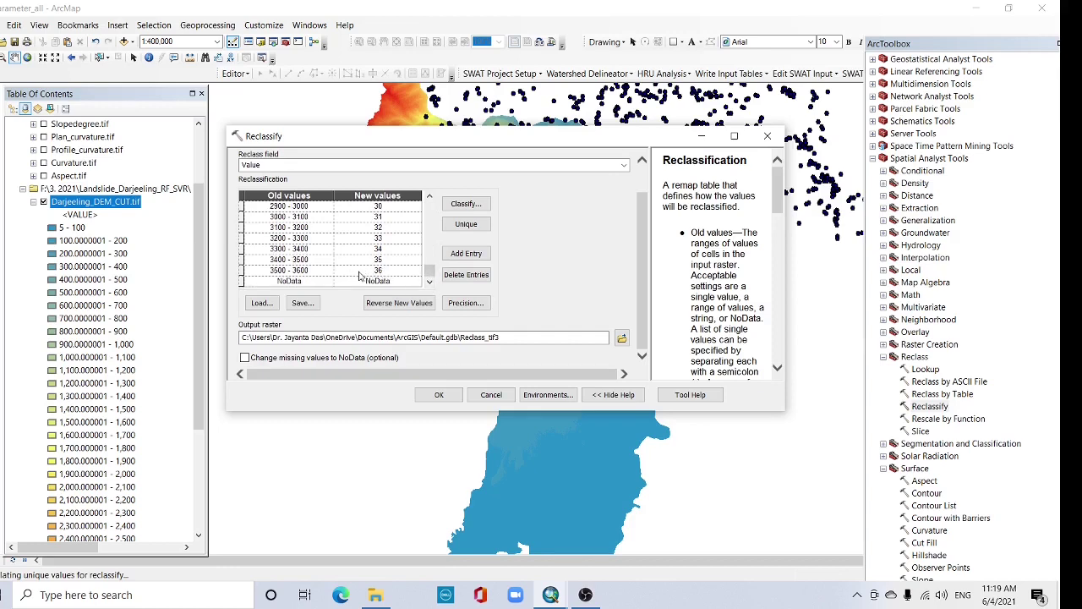
Create a new Study_area_selection folder in the project folder for the output raster.
left_click(622, 338)
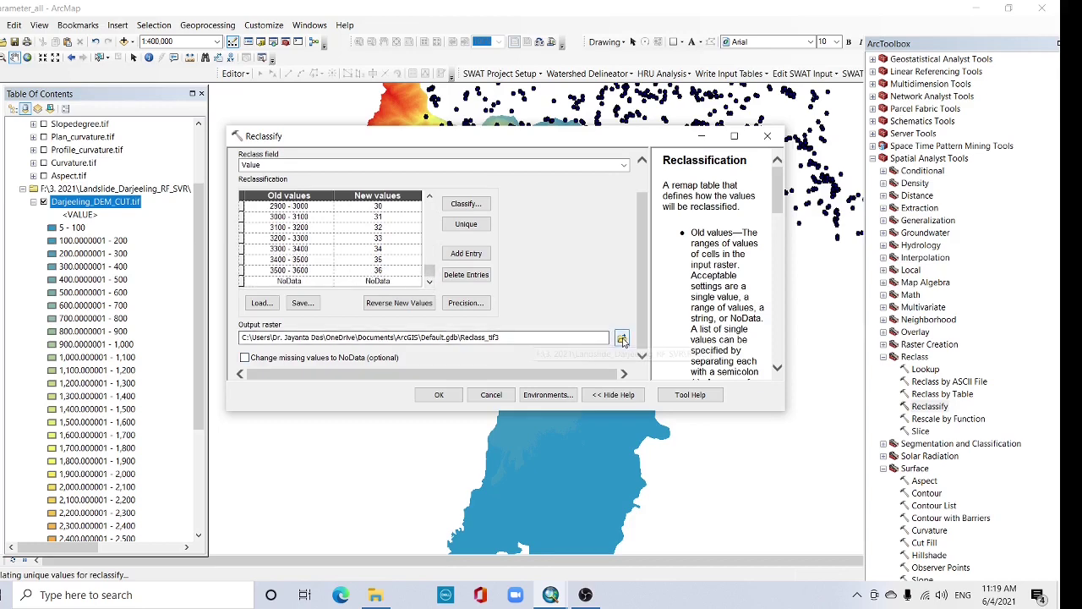
left_click(523, 182)
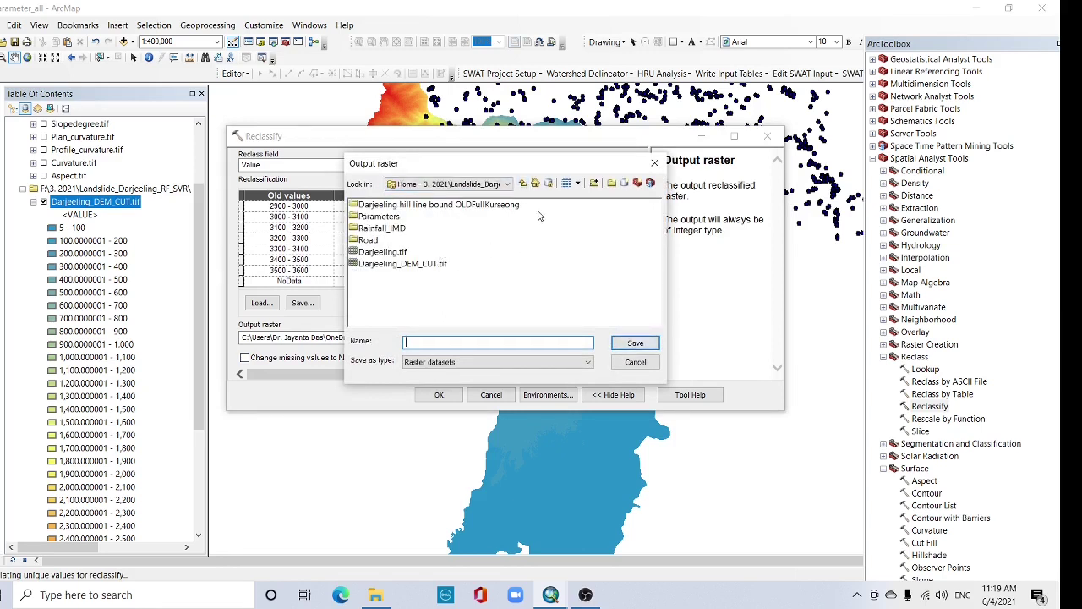
left_click(611, 183)
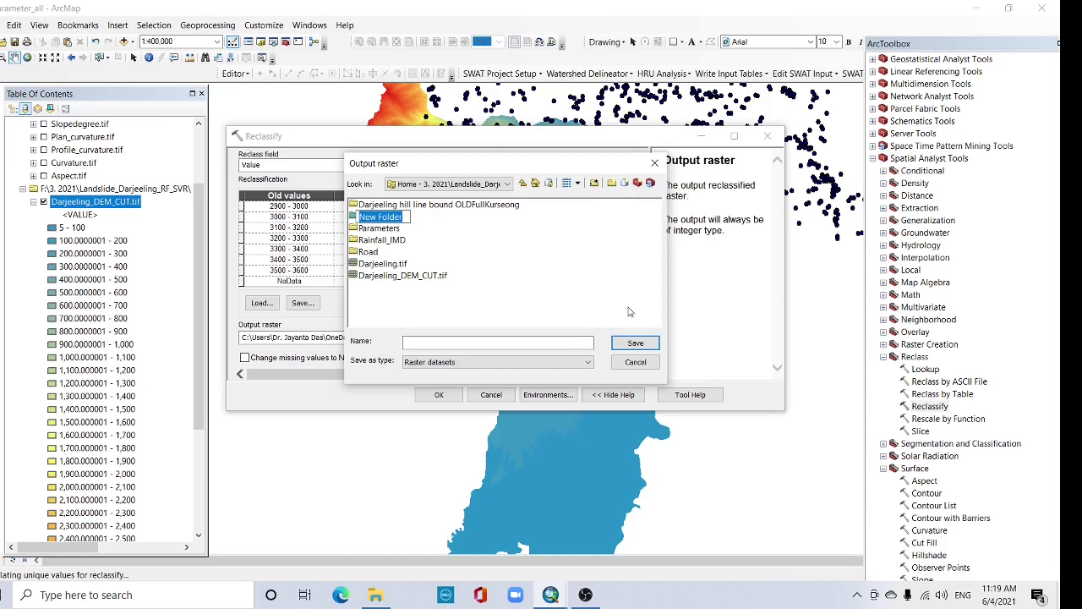
type("Sl")
type("_area_selection")
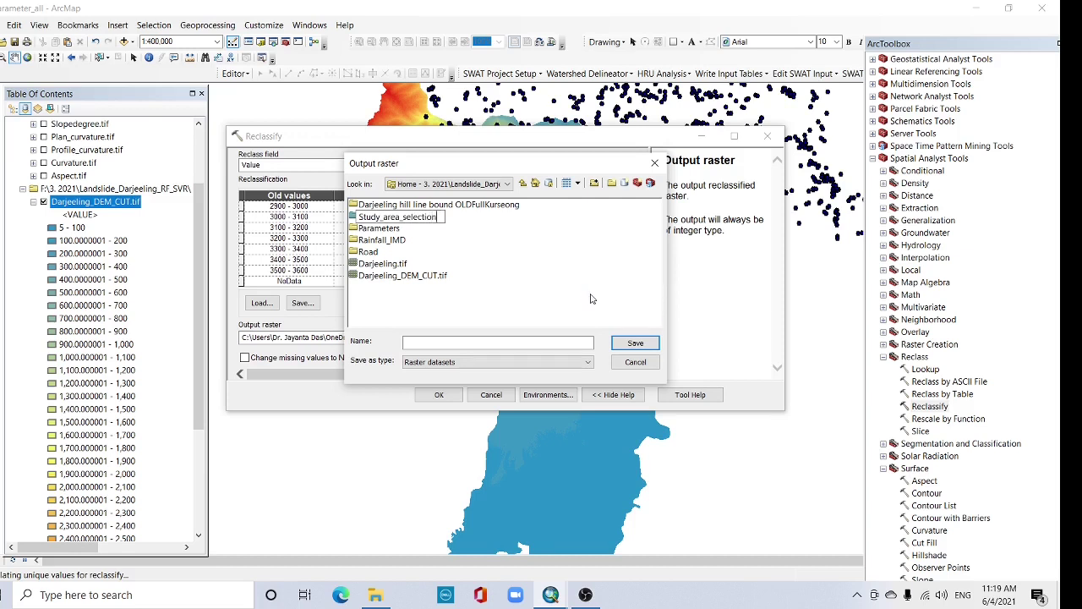
key("Return")
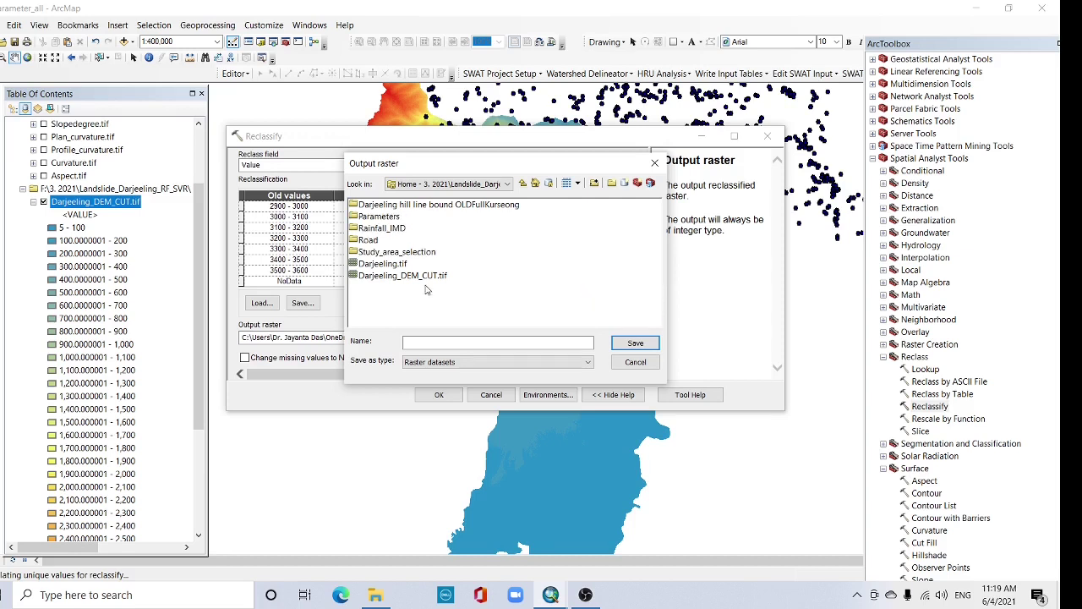
double_click(393, 251)
Save the reclassified output as Hill_darjeeling.tif and run Reclassify.
left_click(447, 342)
type("Hill_darjeeling.tif")
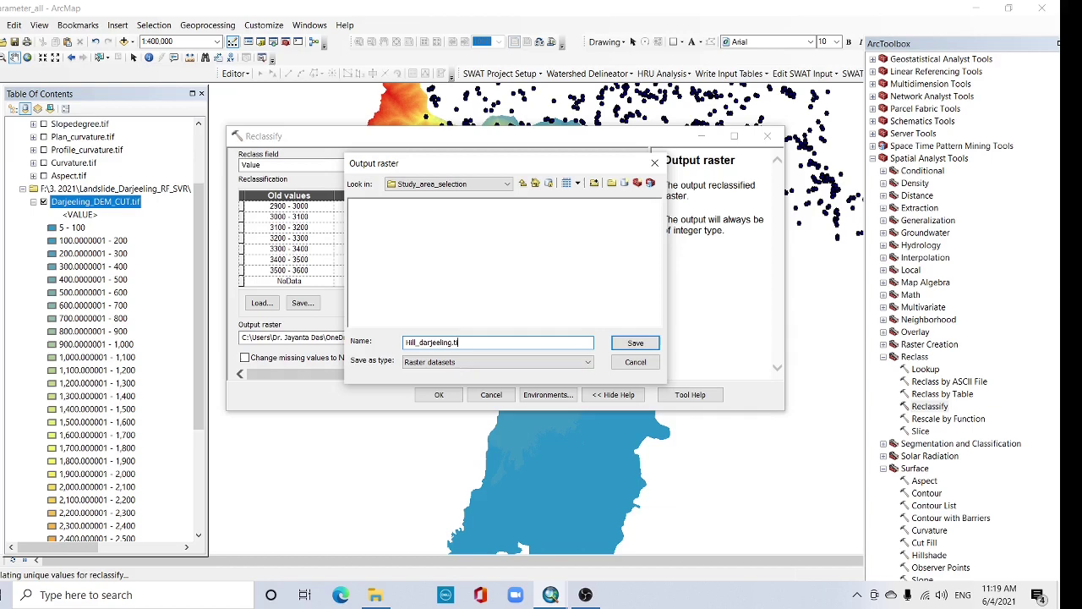
left_click(627, 343)
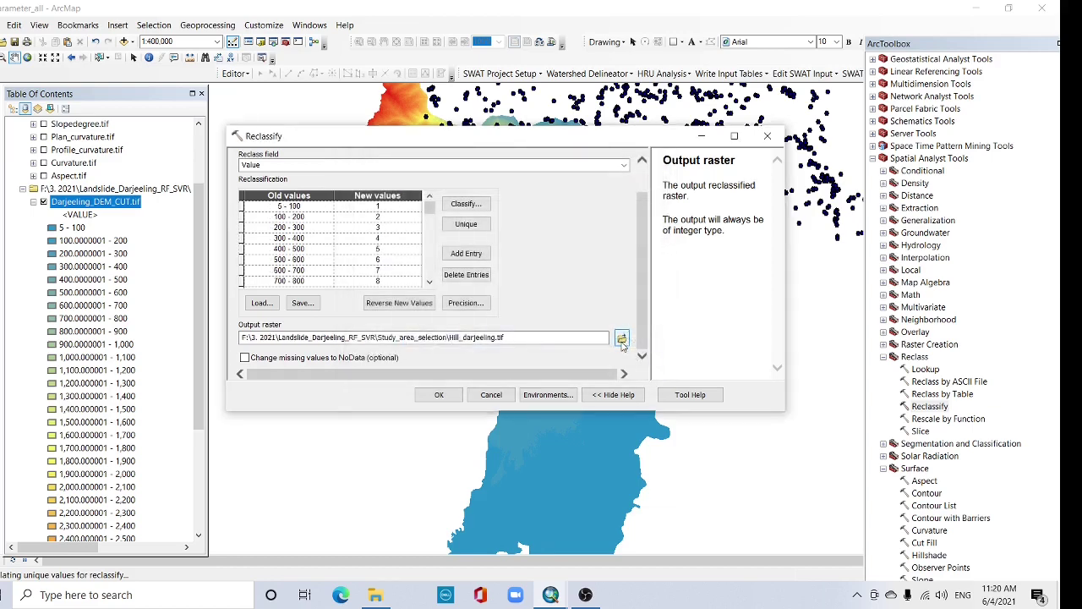
left_click(439, 394)
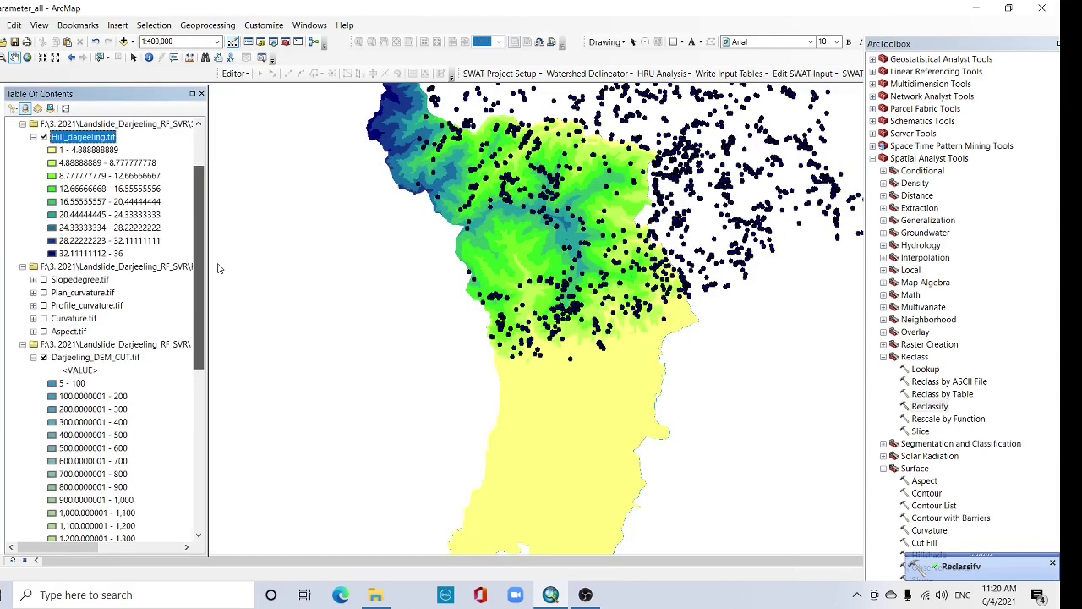
Give Hill_darjeeling.tif Unique Values symbology, one colour per class 1–36.
right_click(82, 214)
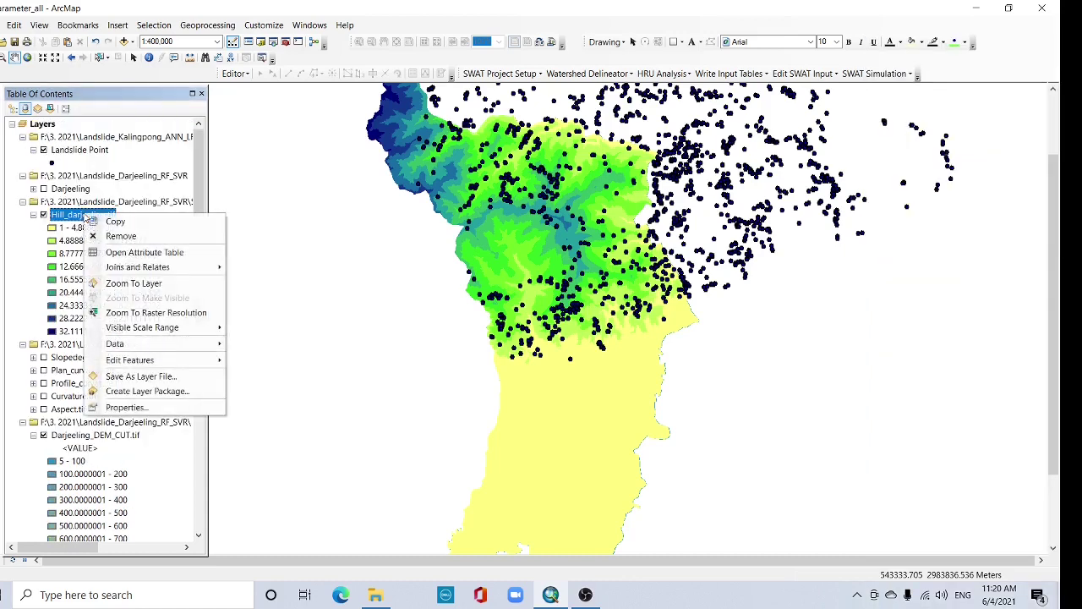
left_click(138, 408)
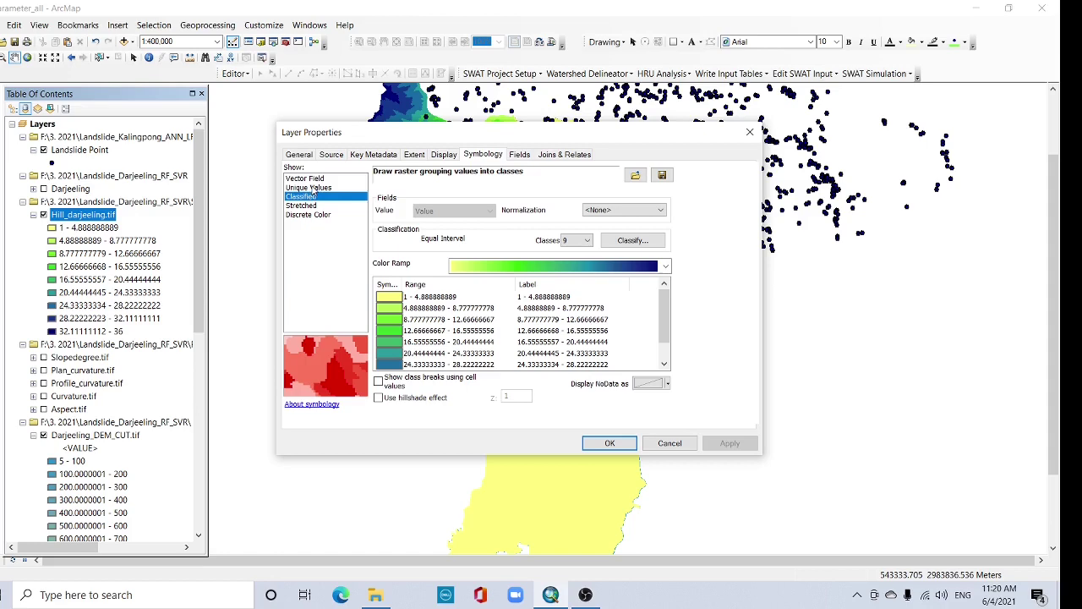
left_click(314, 188)
left_click(609, 443)
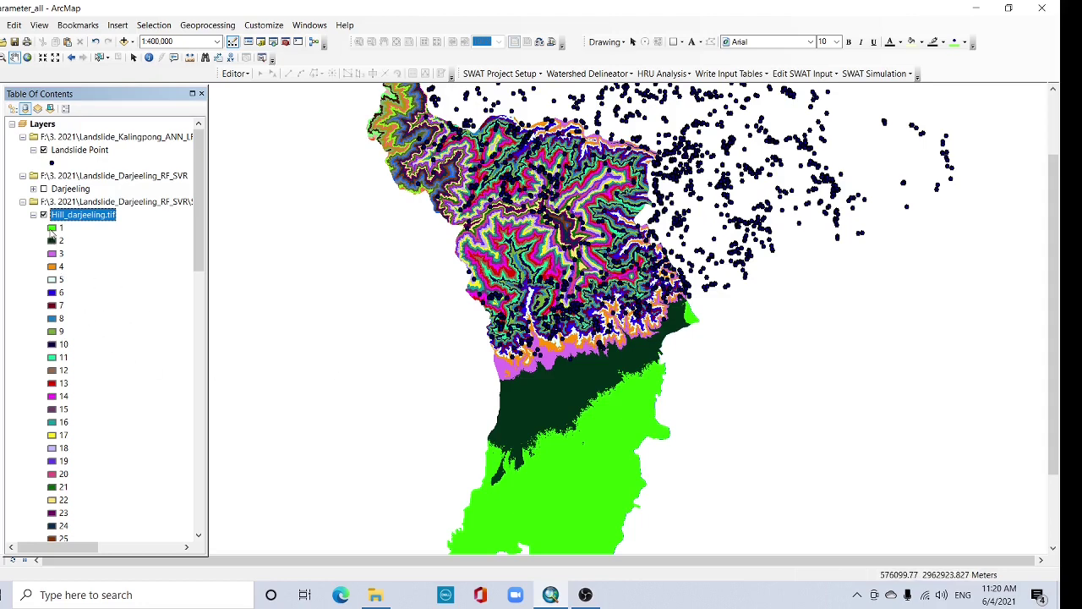
Make Hill_darjeeling class 1 hollow and hide the Darjeeling_DEM_CUT layer.
double_click(52, 228)
left_click(793, 106)
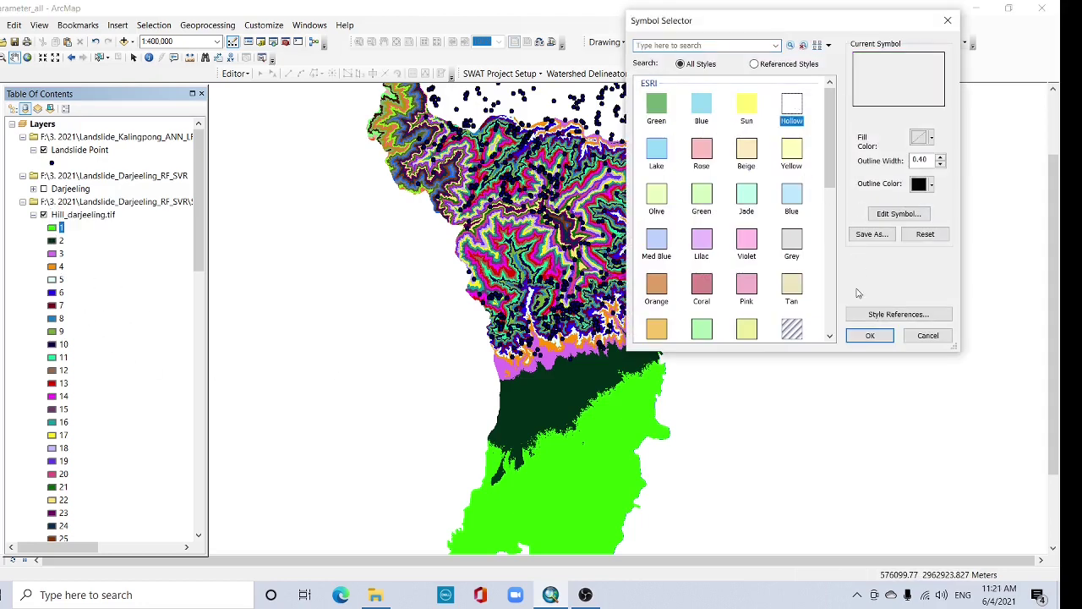
left_click(869, 334)
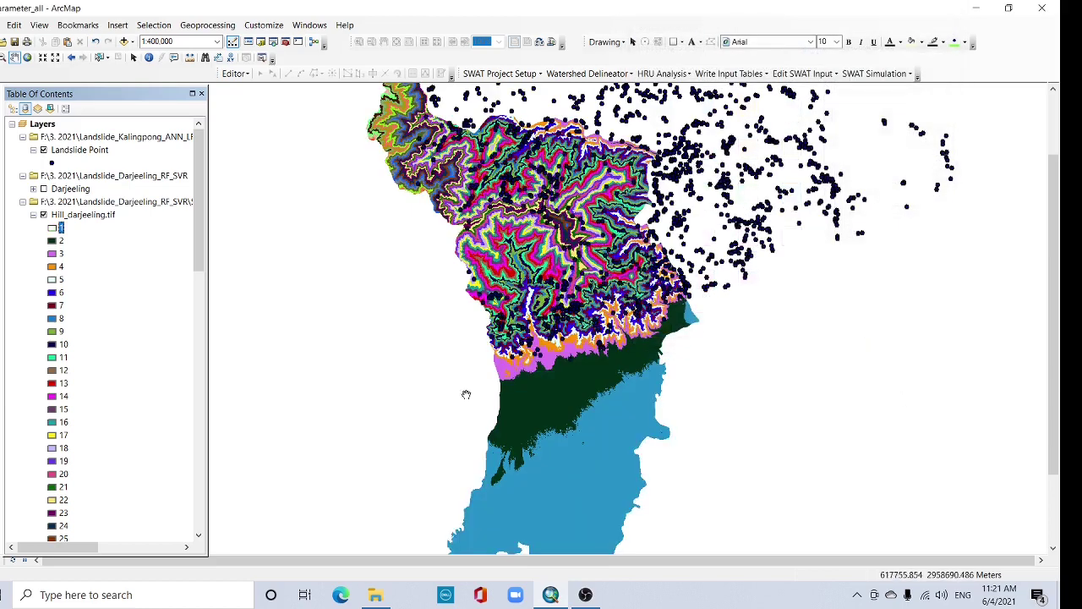
left_click_drag(196, 228, 195, 434)
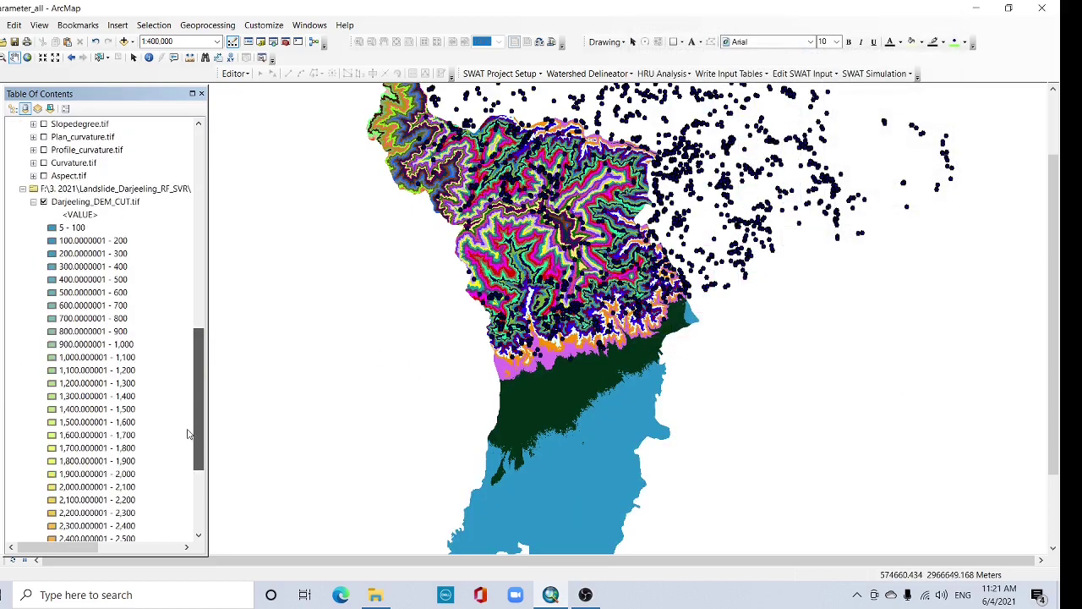
left_click(43, 202)
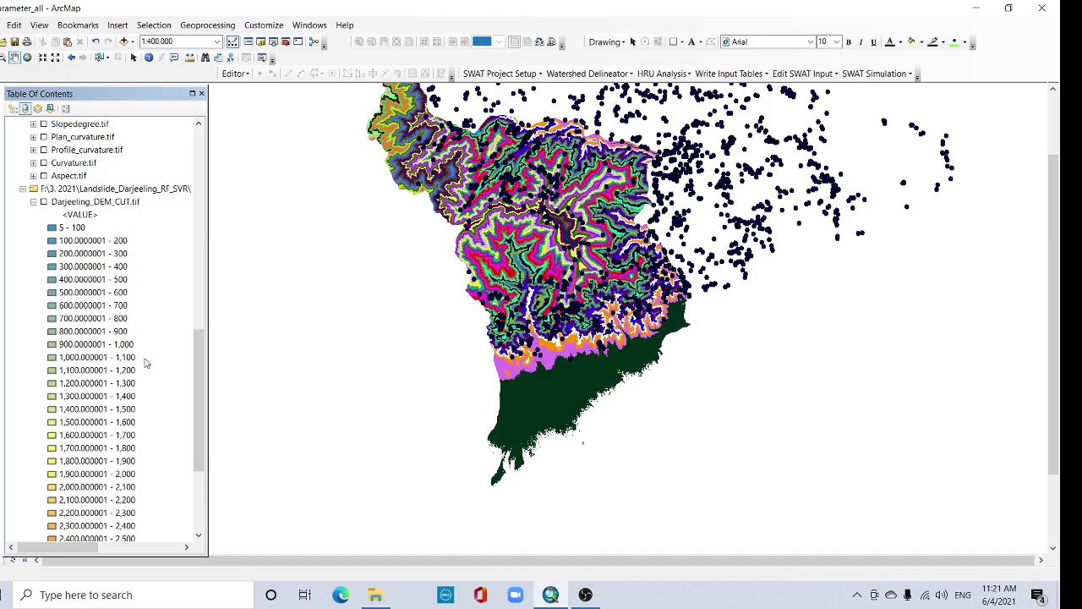
left_click_drag(196, 399, 217, 178)
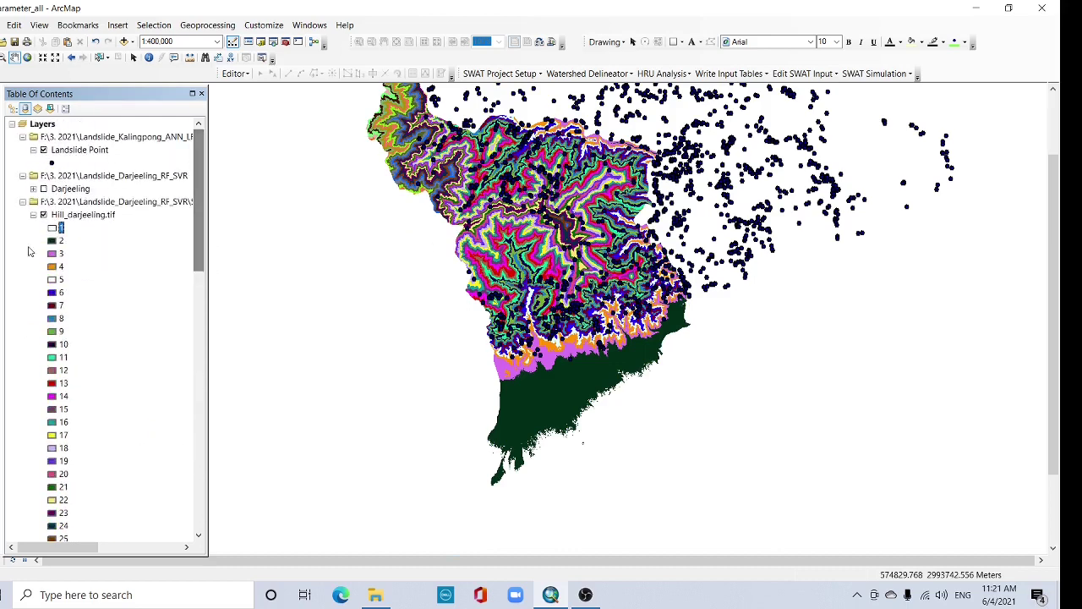
Make Hill_darjeeling class 2 hollow as well.
left_click(51, 242)
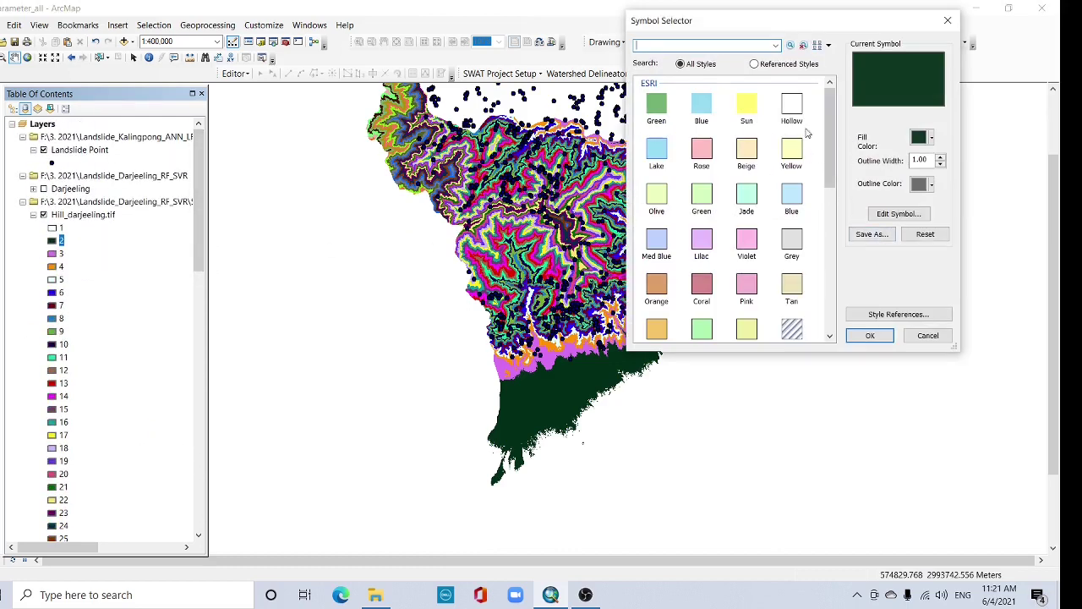
left_click(796, 108)
left_click(870, 334)
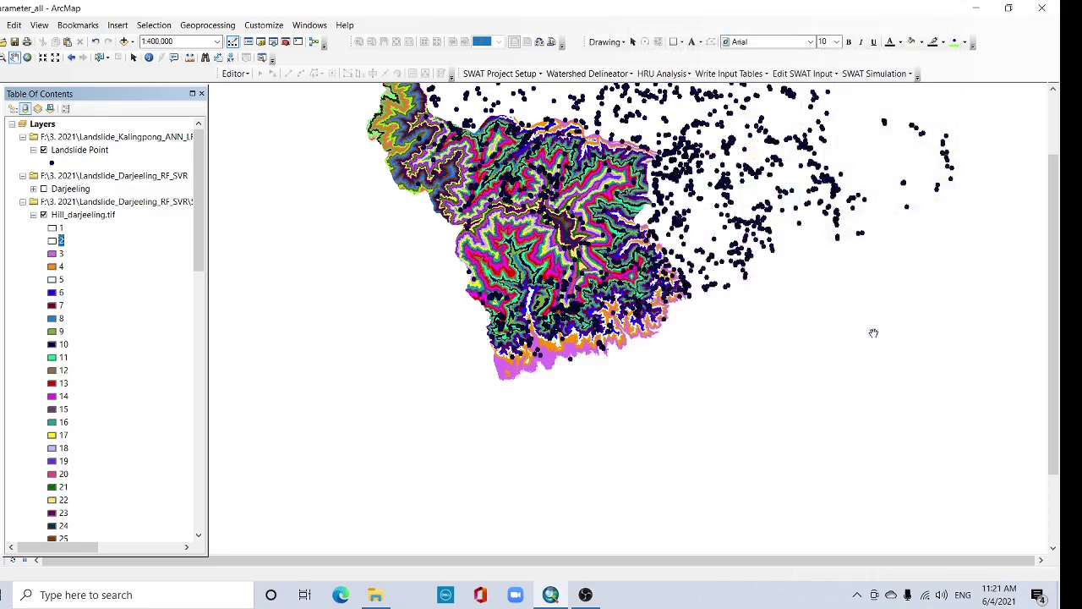
left_click_drag(873, 333, 907, 417)
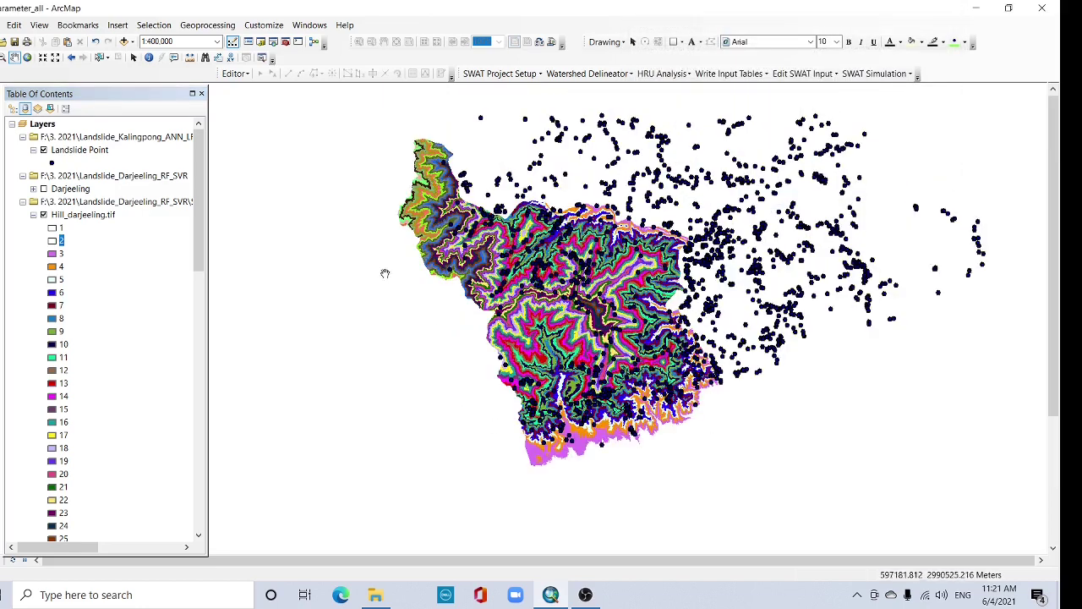
scroll(127, 338, "down", 10)
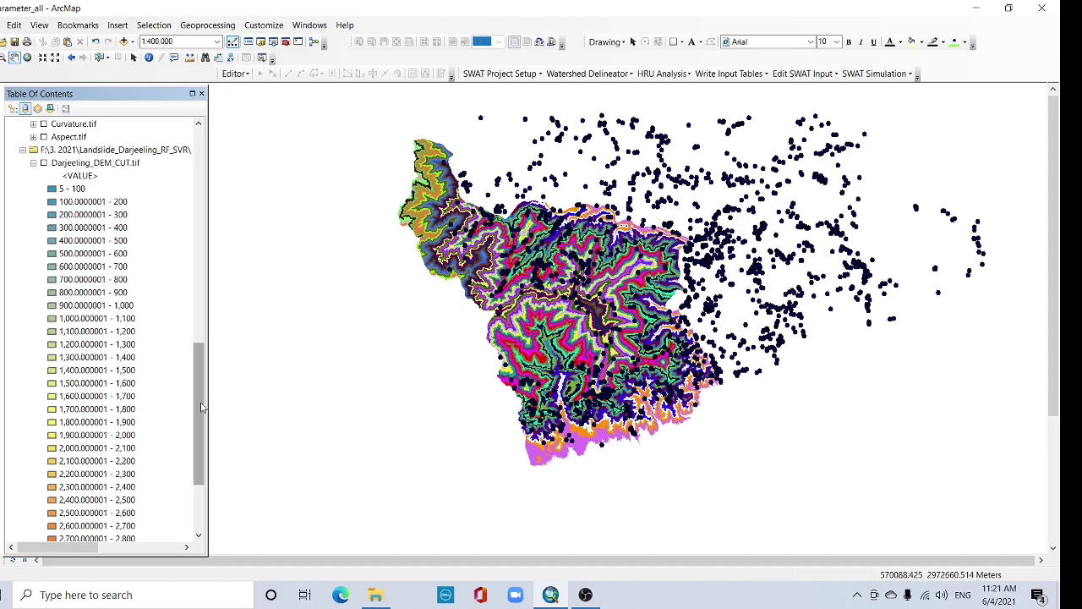
scroll(102, 321, "up", 15)
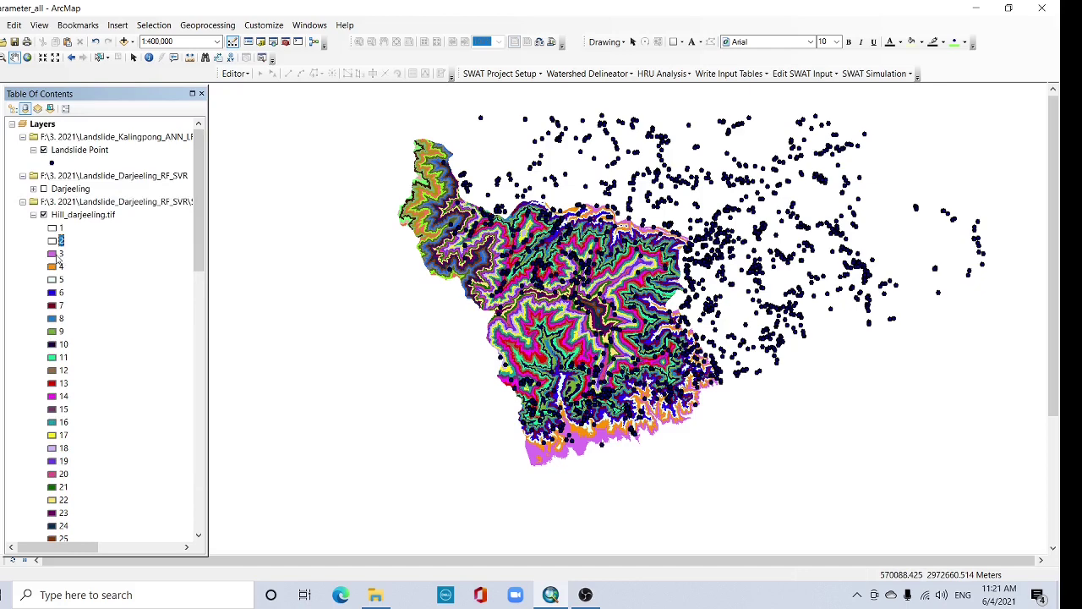
Give class 3 a light blue Lake fill and hide the landslide points layer.
double_click(53, 255)
left_click(792, 110)
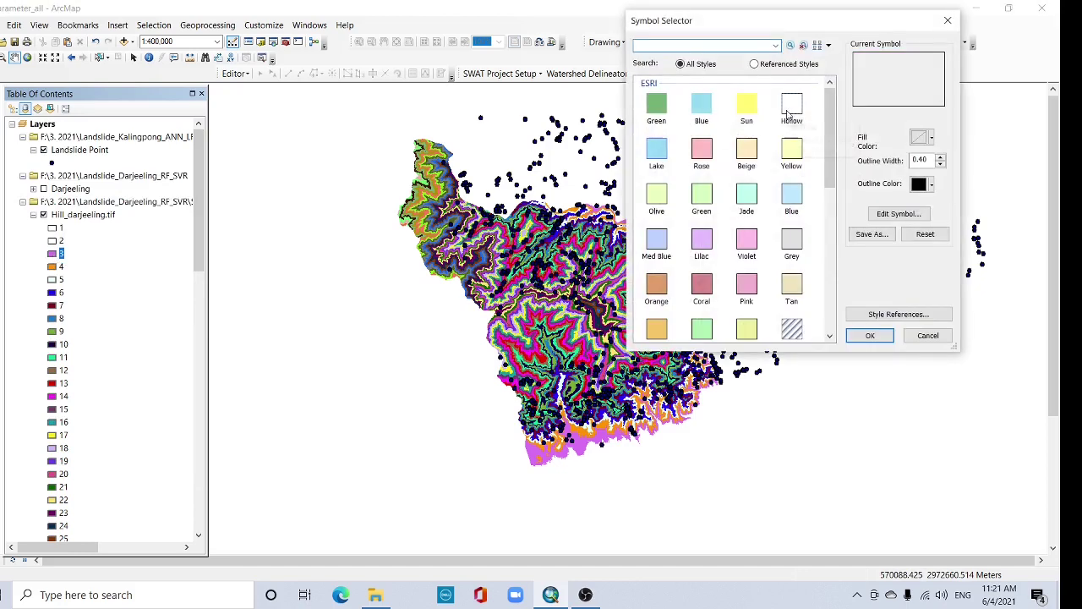
left_click(879, 338)
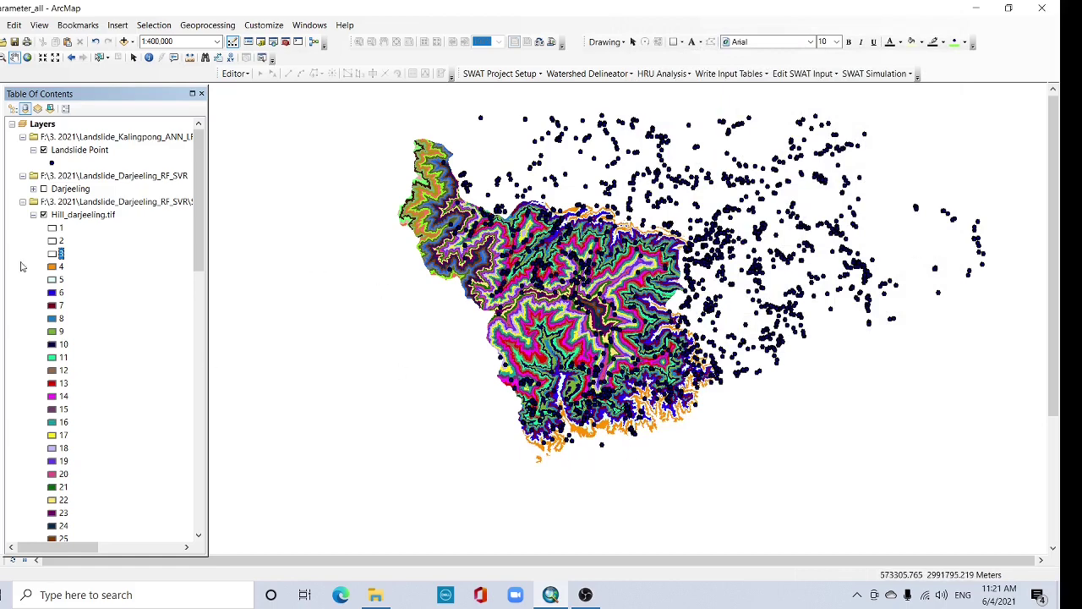
double_click(52, 254)
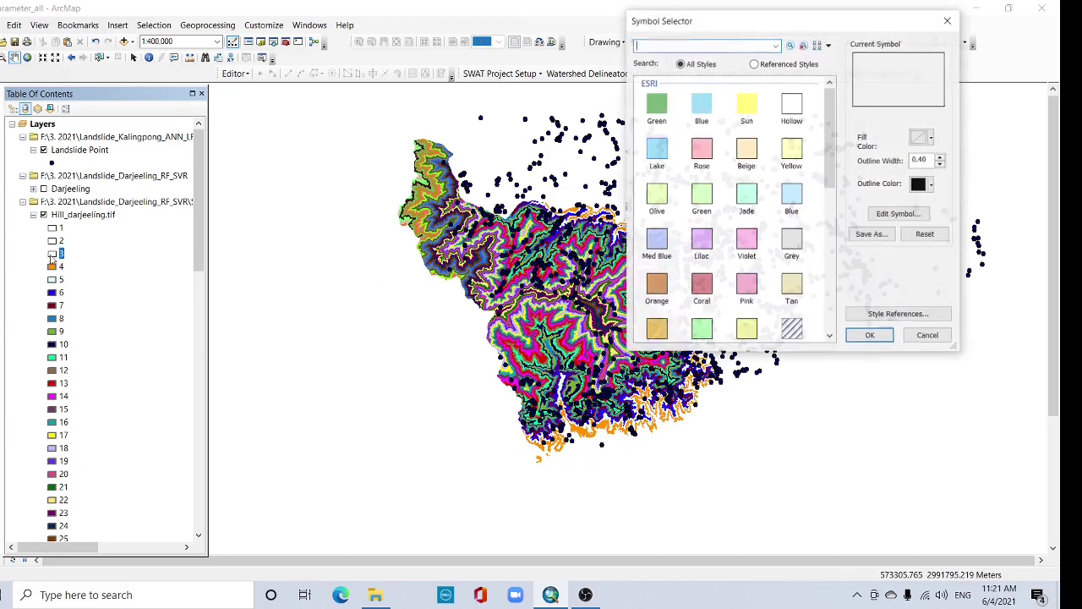
left_click(657, 152)
left_click(870, 335)
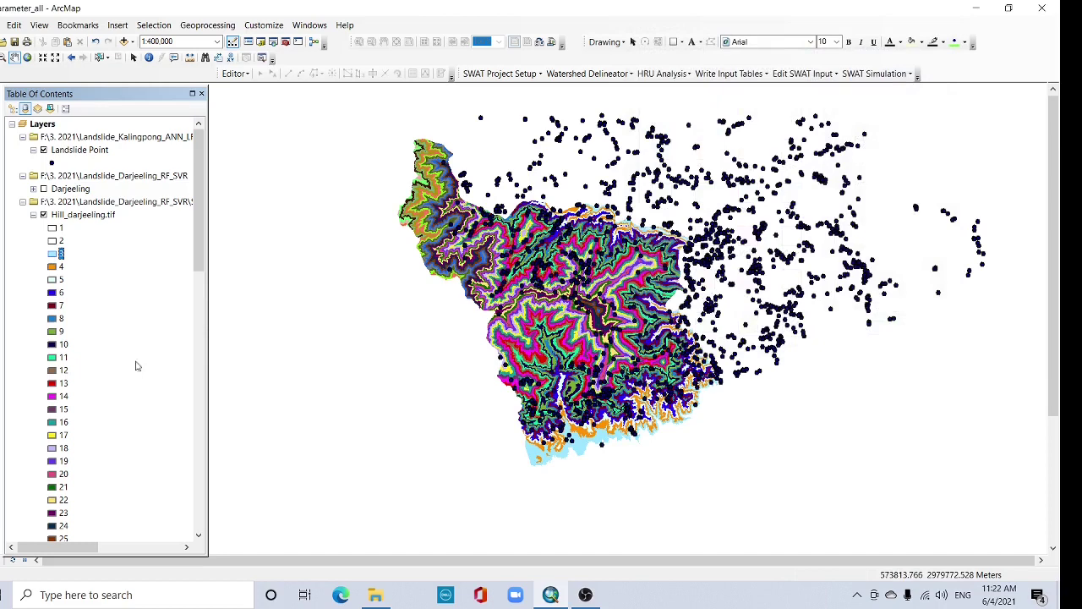
left_click(43, 149)
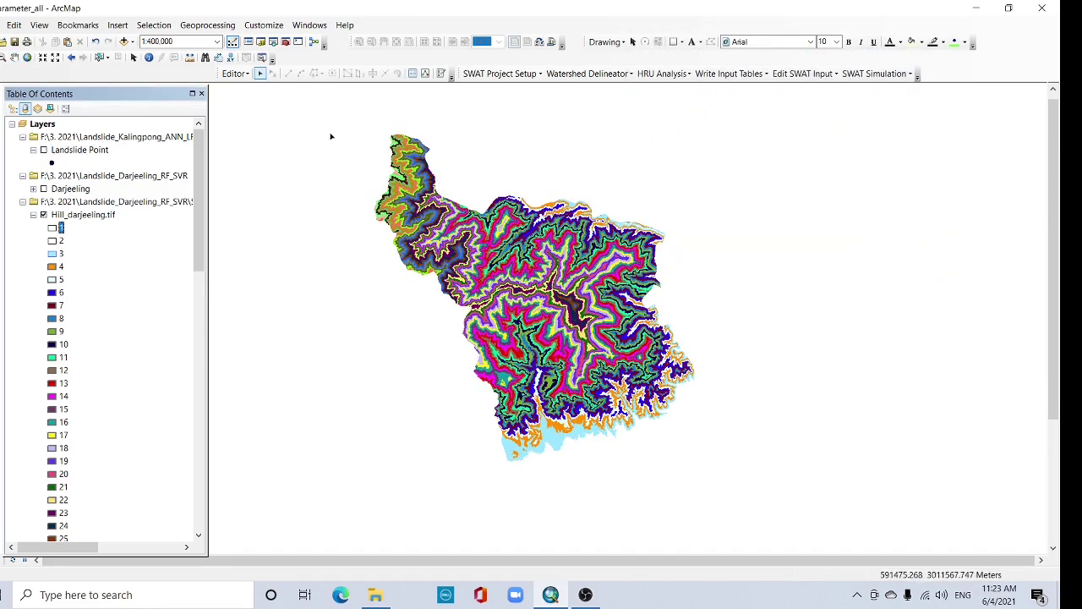
Open Raster to Polygon with Hill_darjeeling.tif as the input raster.
left_click(286, 42)
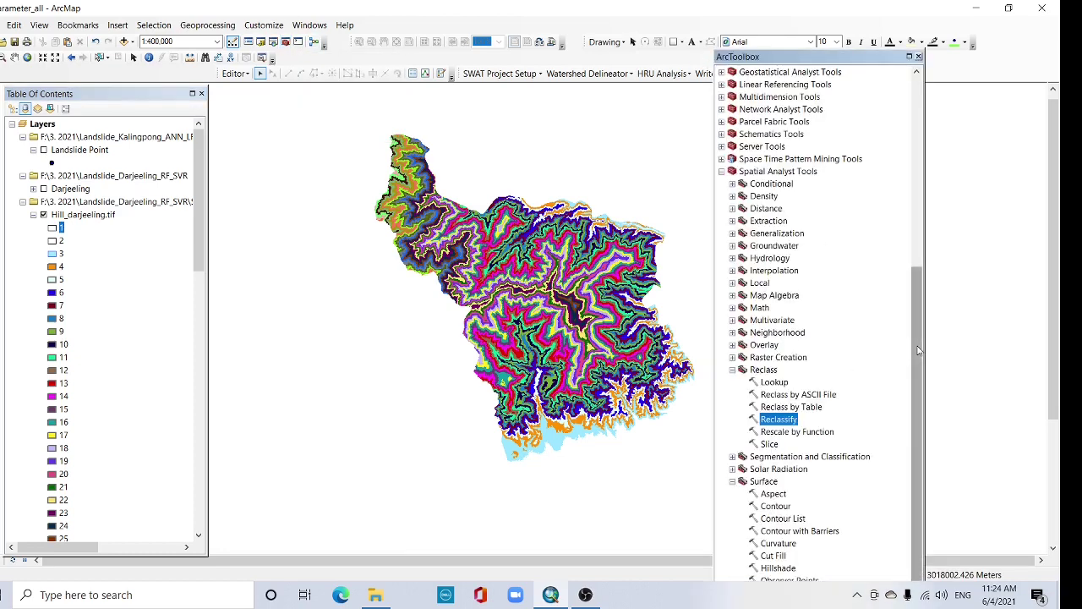
left_click_drag(916, 360, 917, 169)
left_click(732, 183)
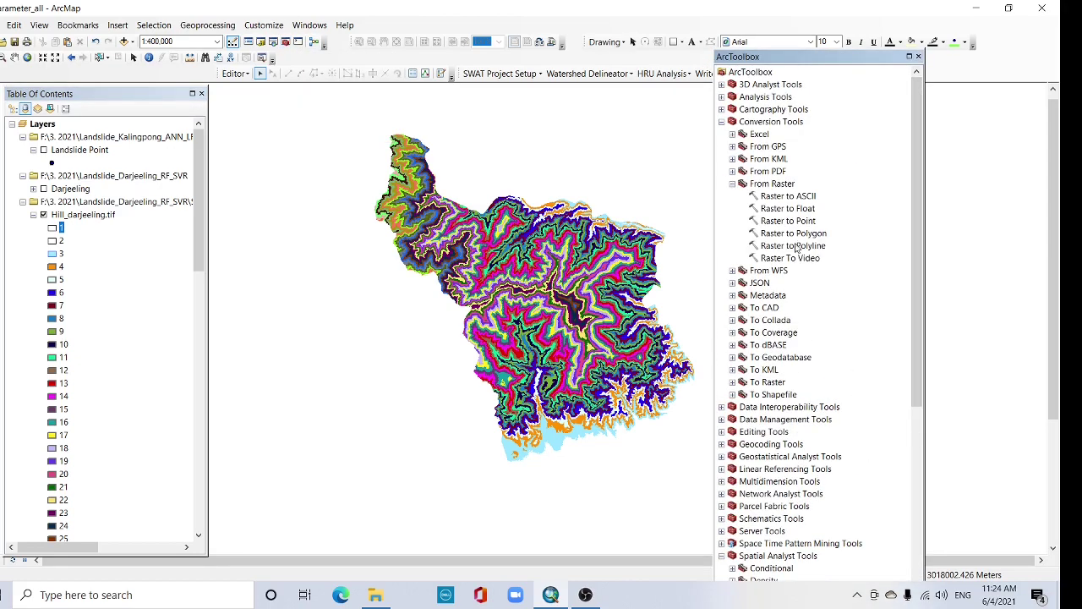
double_click(794, 234)
left_click(602, 174)
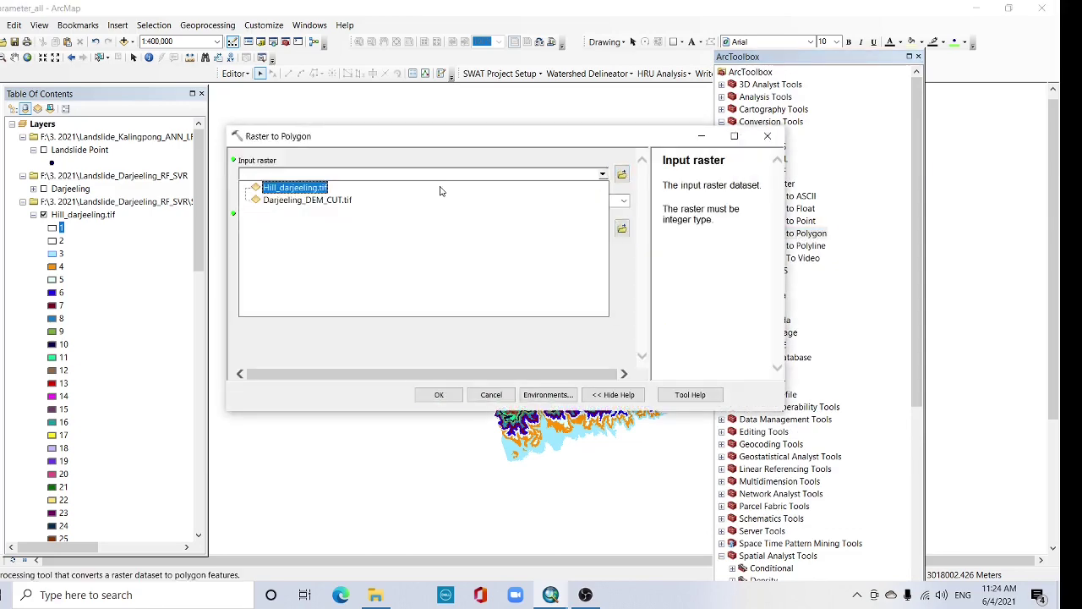
left_click(295, 189)
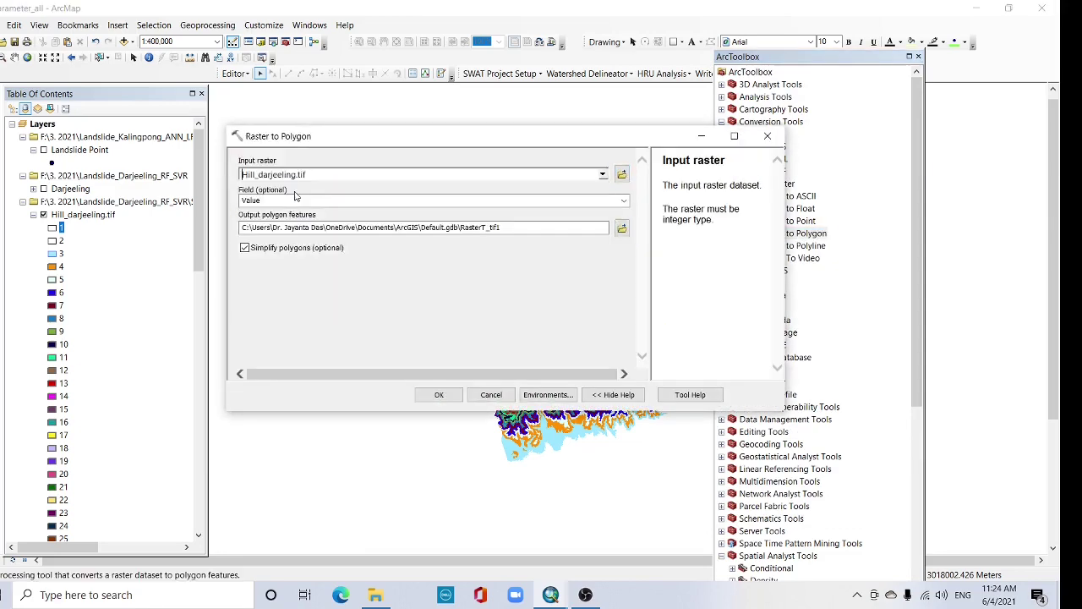
Output Hill_Darjeeling.shp with Simplify polygons off, and run the conversion.
left_click(622, 229)
type("Hill_Darjeeling")
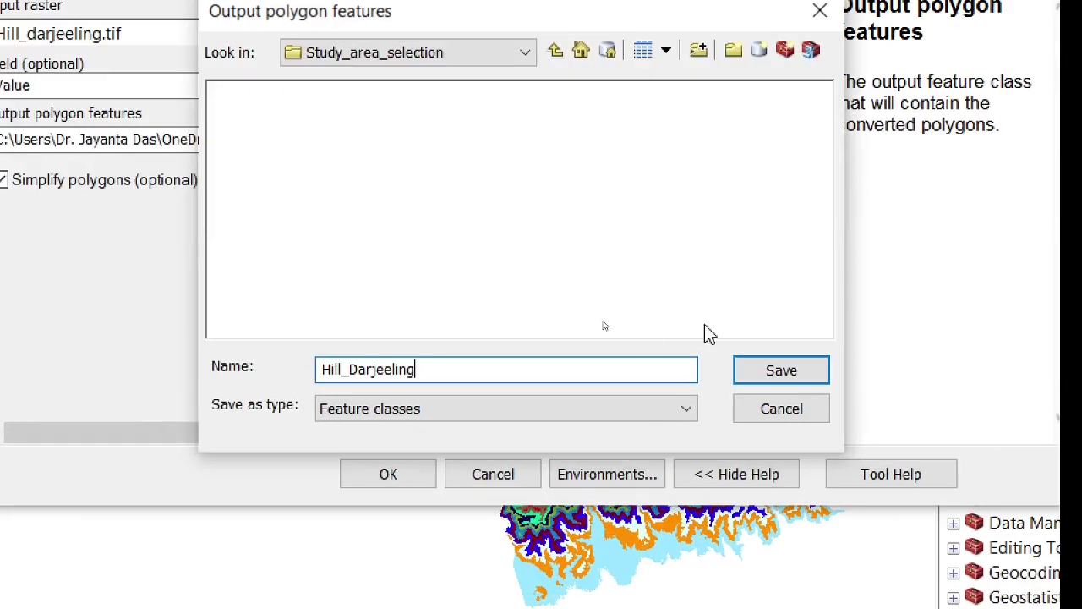
left_click(772, 372)
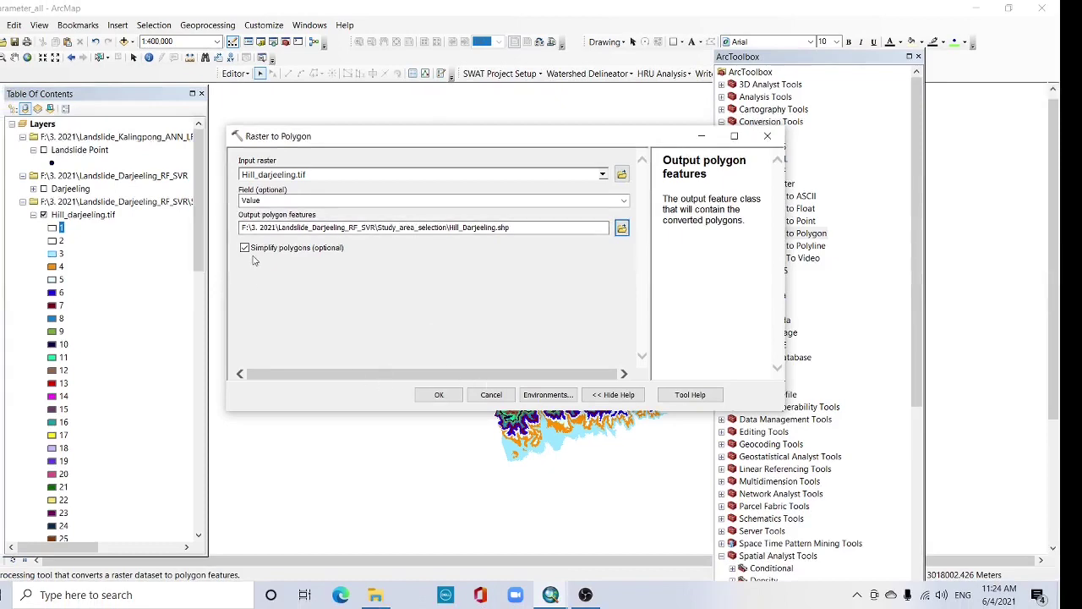
left_click(246, 249)
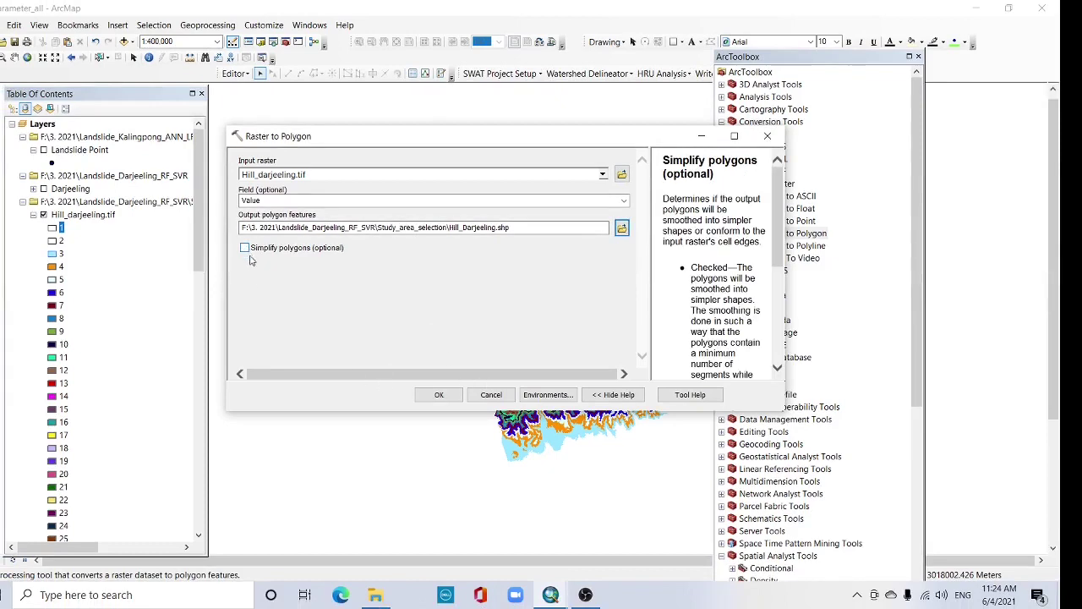
left_click(440, 394)
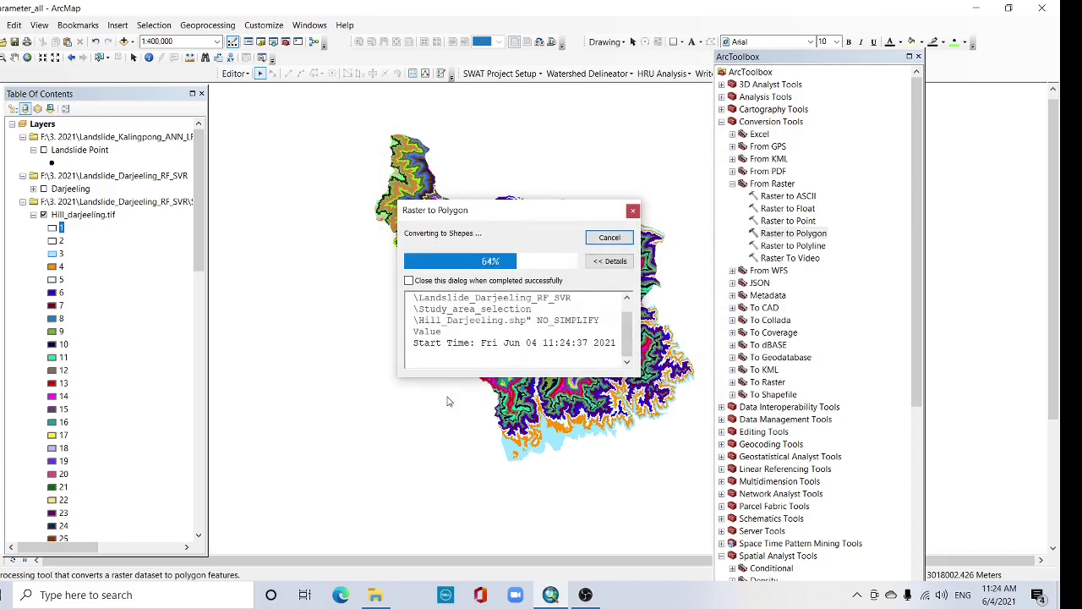
left_click(632, 212)
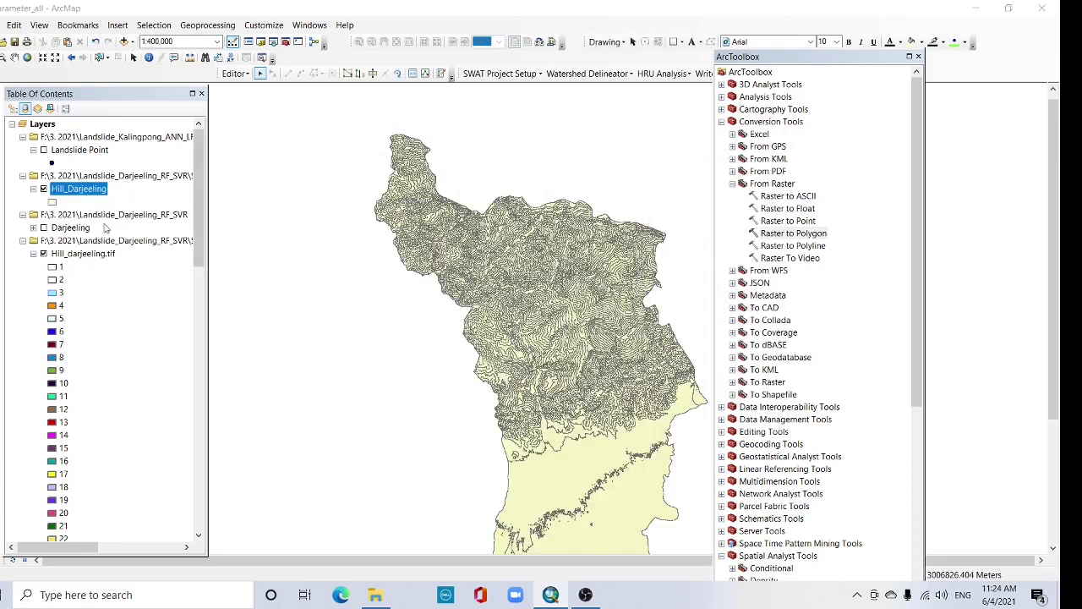
double_click(71, 190)
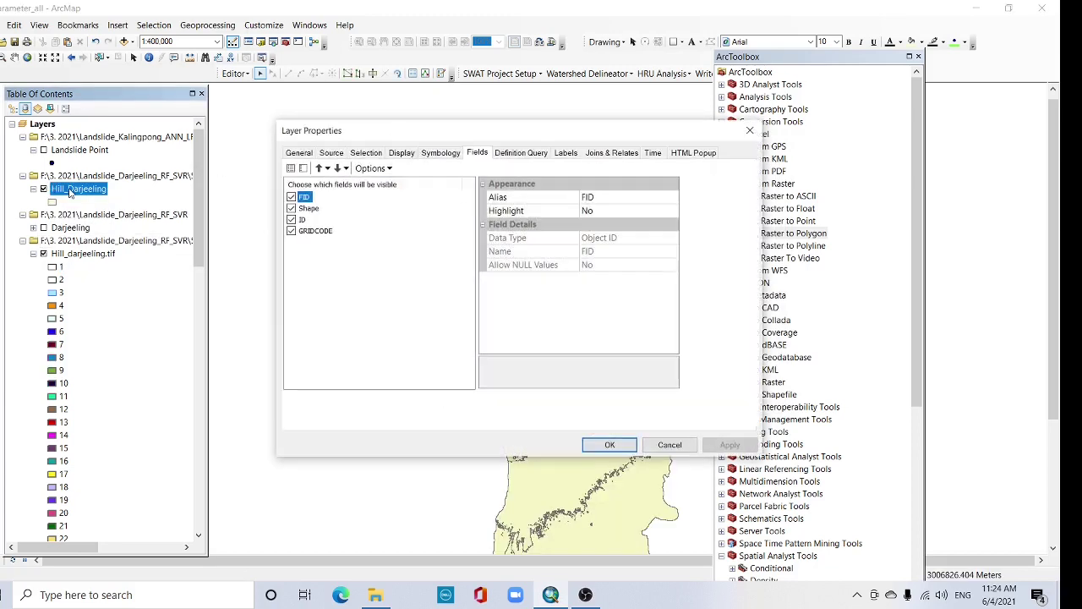
left_click(749, 130)
right_click(66, 191)
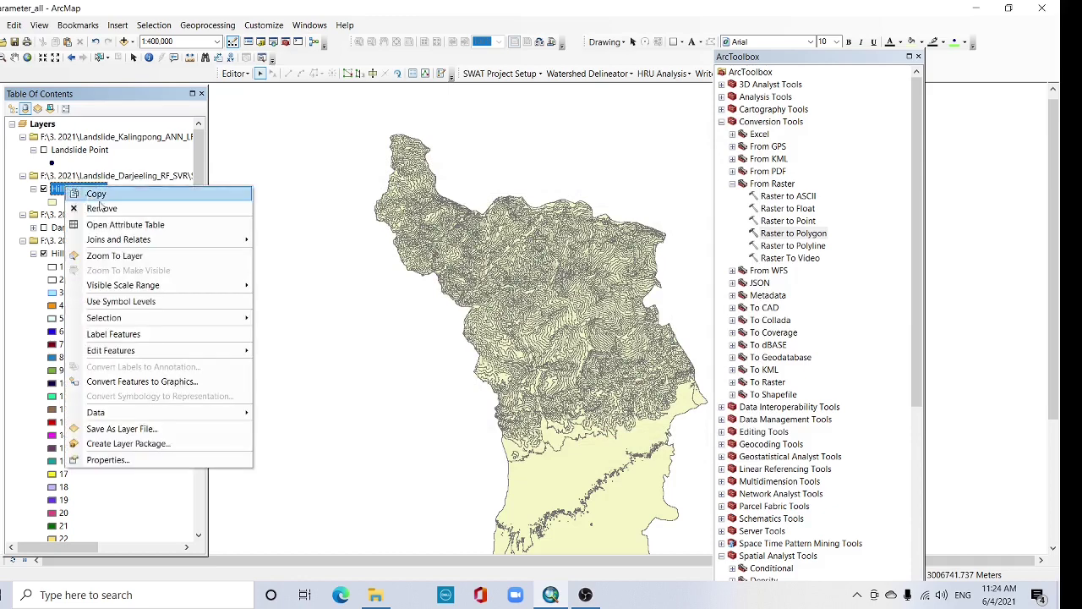
left_click(121, 222)
mouse_move(914, 120)
left_mouse_down()
mouse_move(916, 568)
mouse_move(915, 253)
left_mouse_up()
left_click(918, 56)
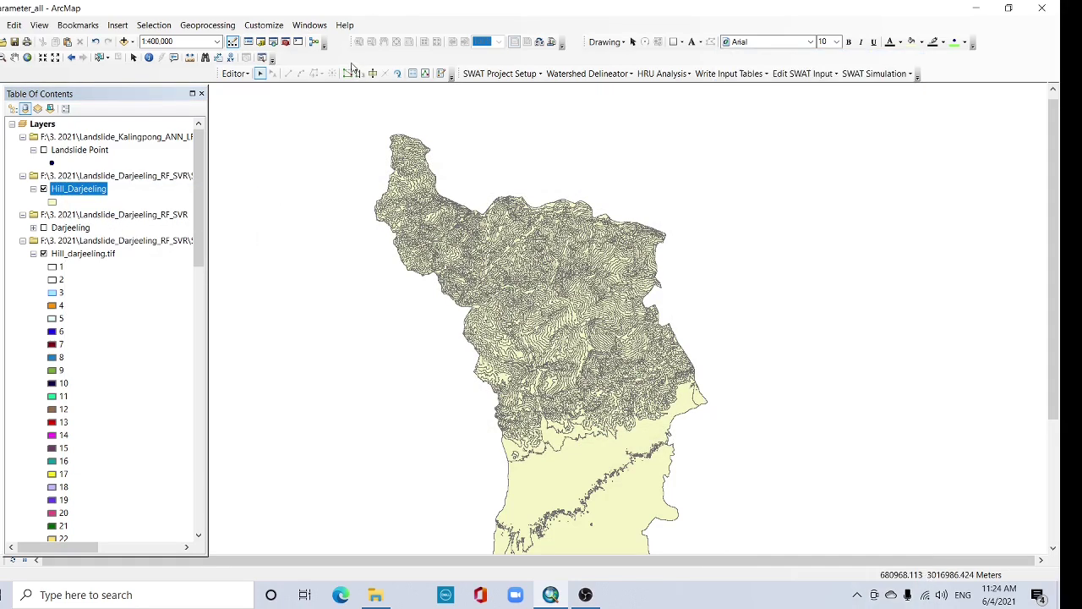
Open the Dissolve tool with Hill_Darjeeling as the input features.
left_click(207, 25)
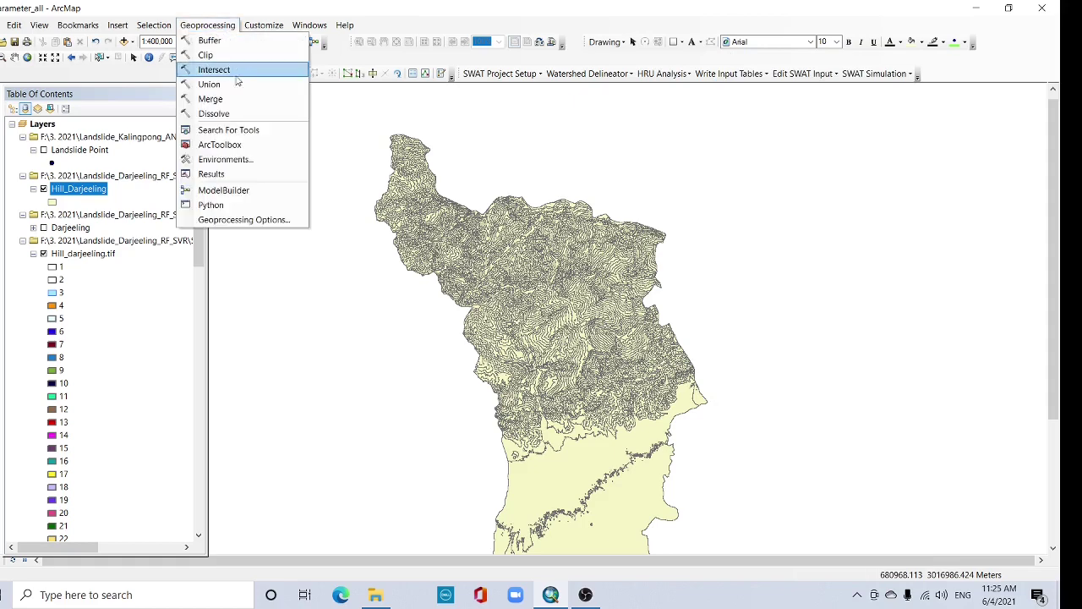
left_click(228, 115)
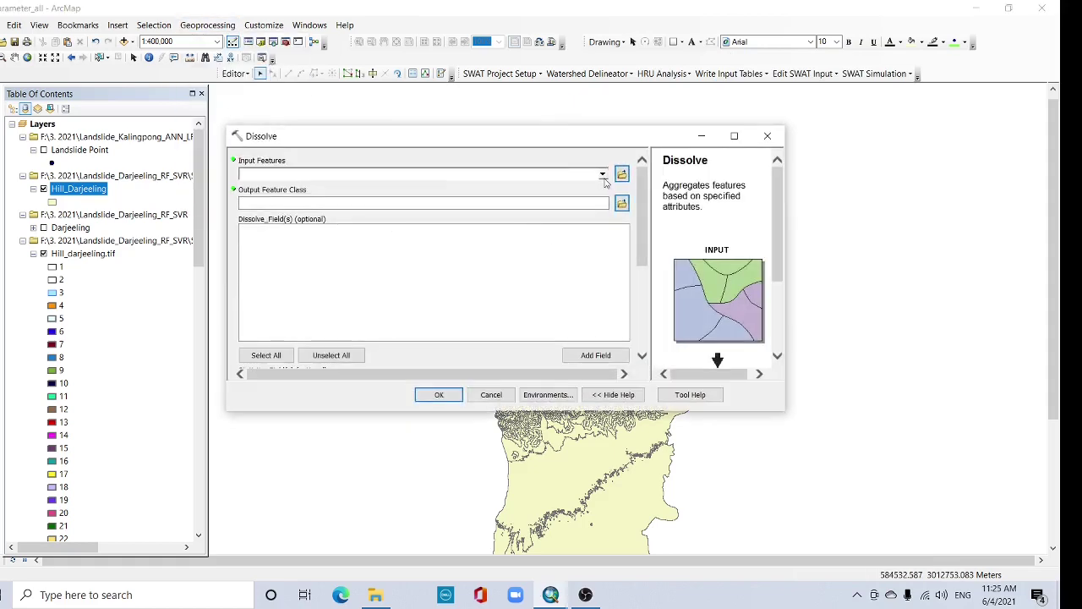
left_click(602, 174)
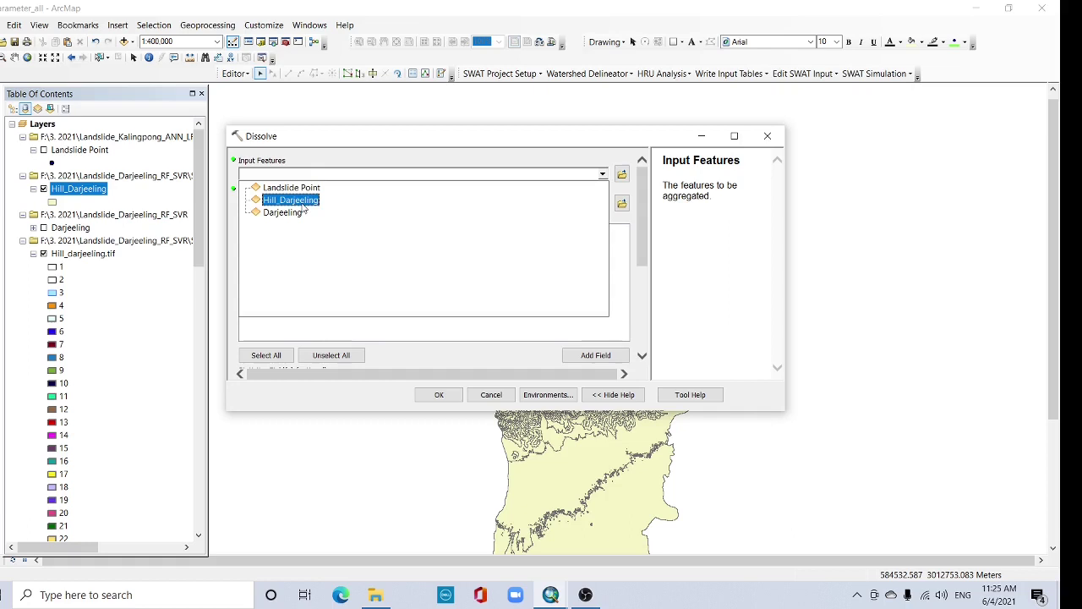
left_click(291, 199)
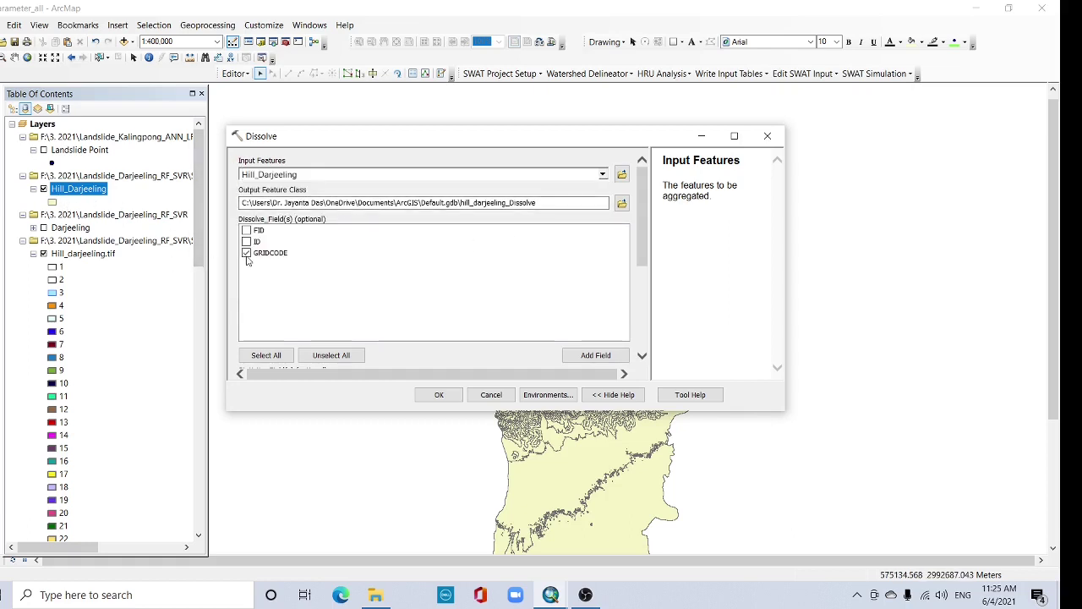
Dissolve by GRIDCODE into hill_darjeelingdissolve.shp in Study_area_selection.
left_click(621, 203)
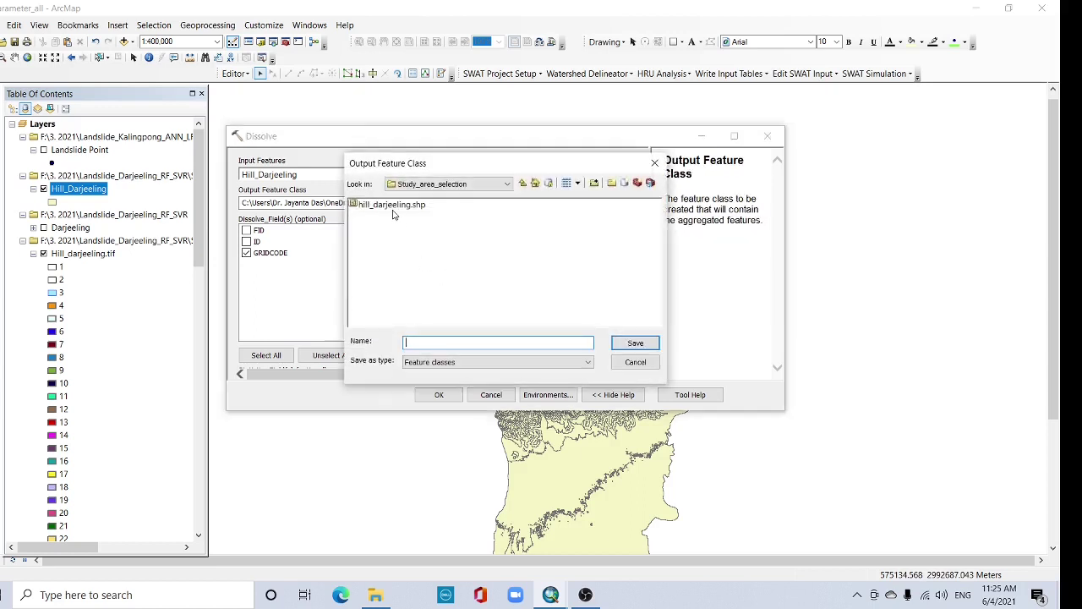
left_click(393, 211)
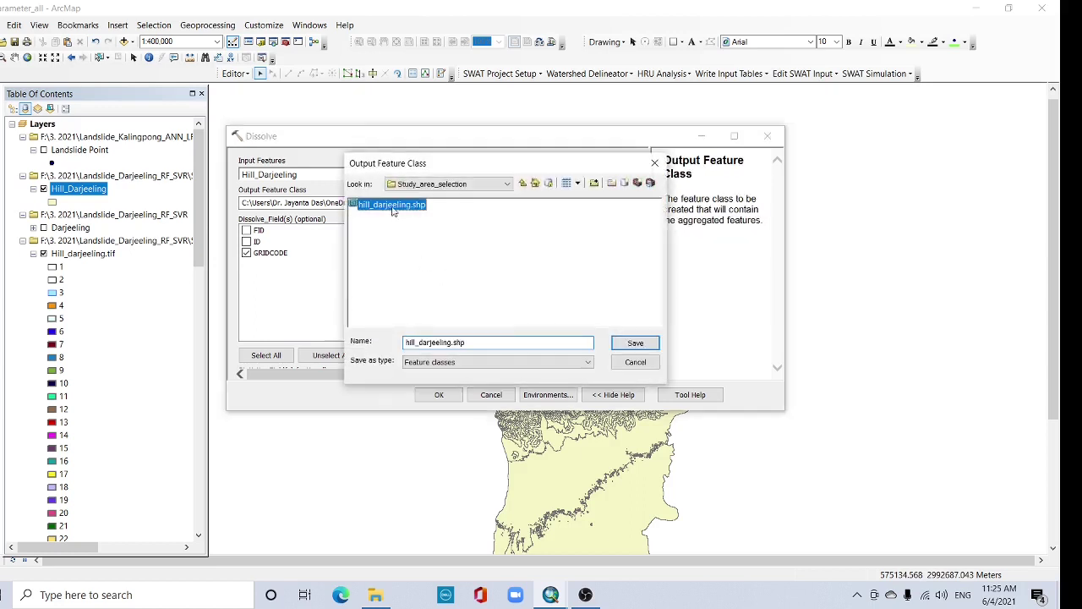
left_click(453, 344)
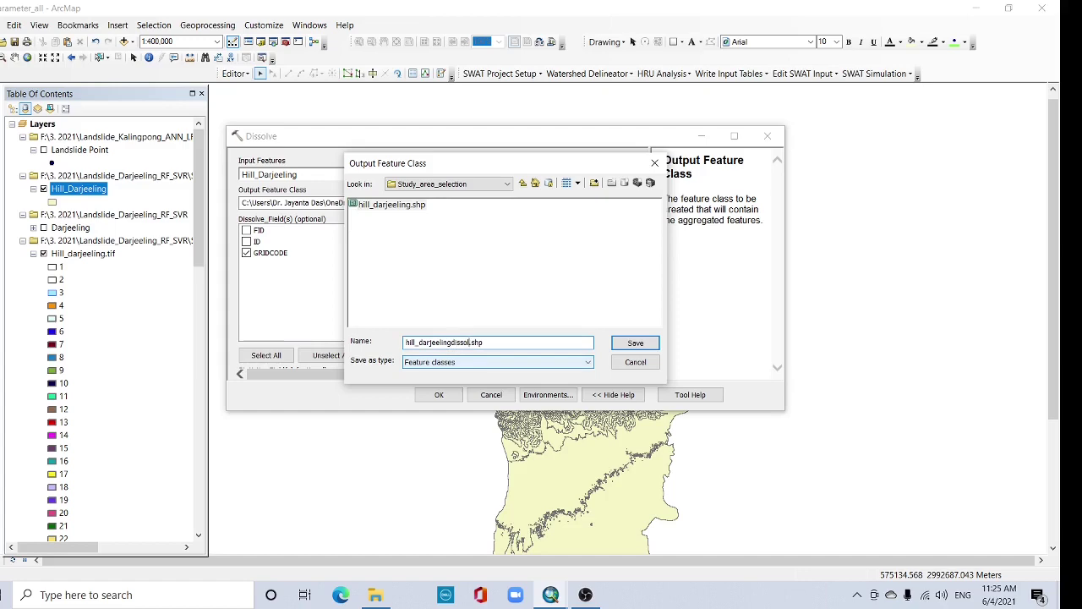
type("e")
left_click(640, 343)
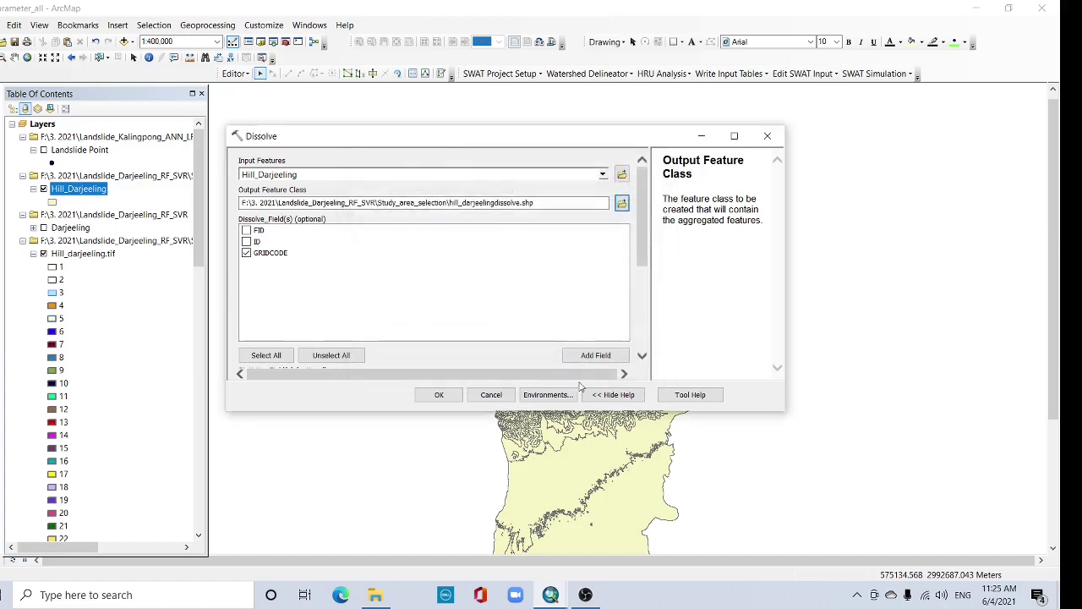
left_click(439, 394)
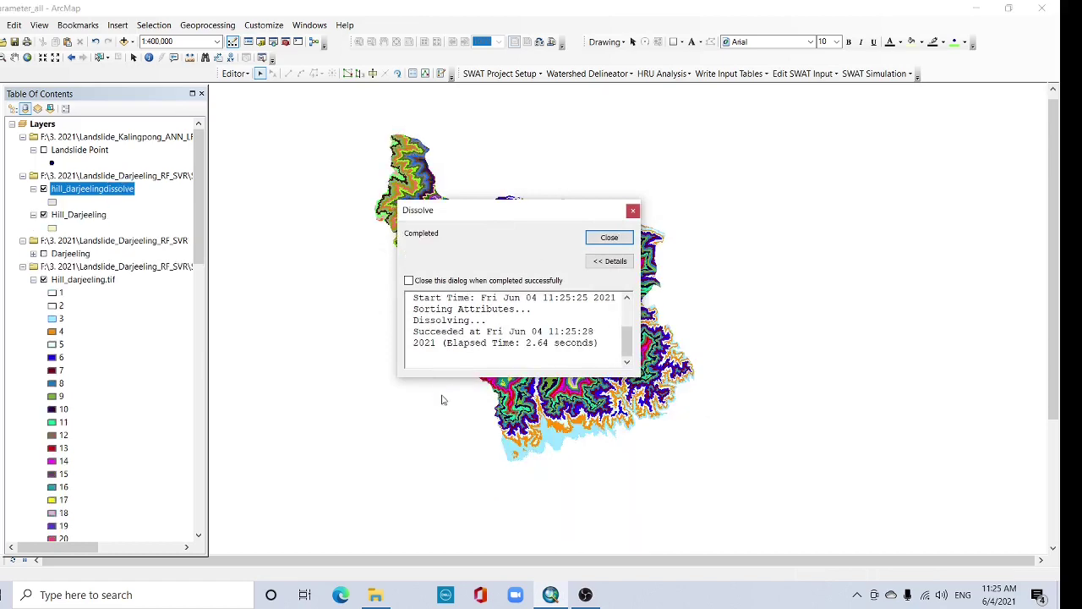
Open the hill_darjeelingdissolve attribute table listing 36 polygons with GRIDCODE 1 to 36.
left_click(633, 211)
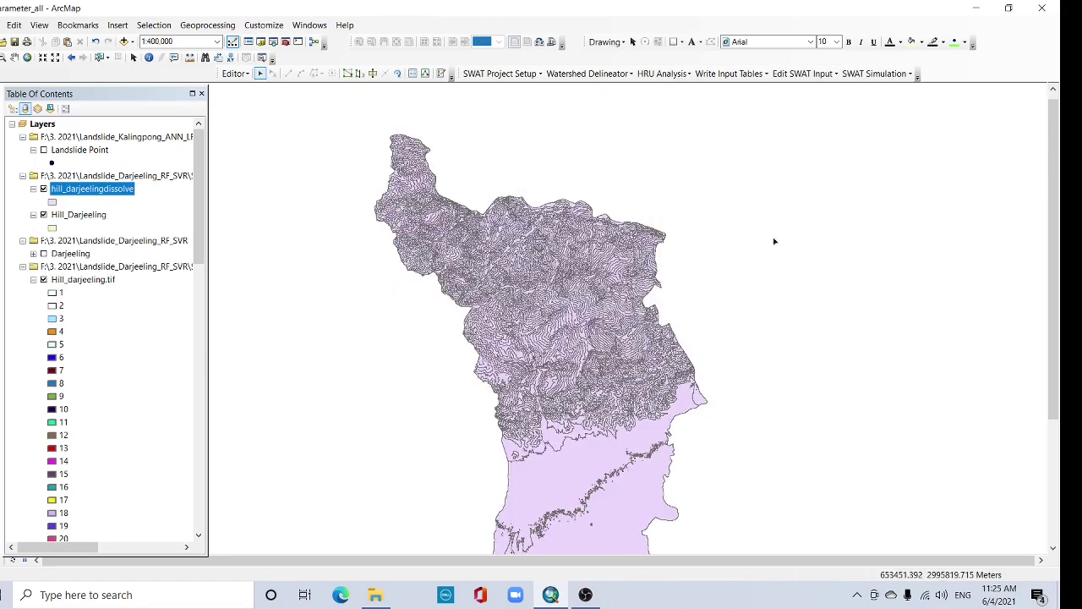
left_click(43, 214)
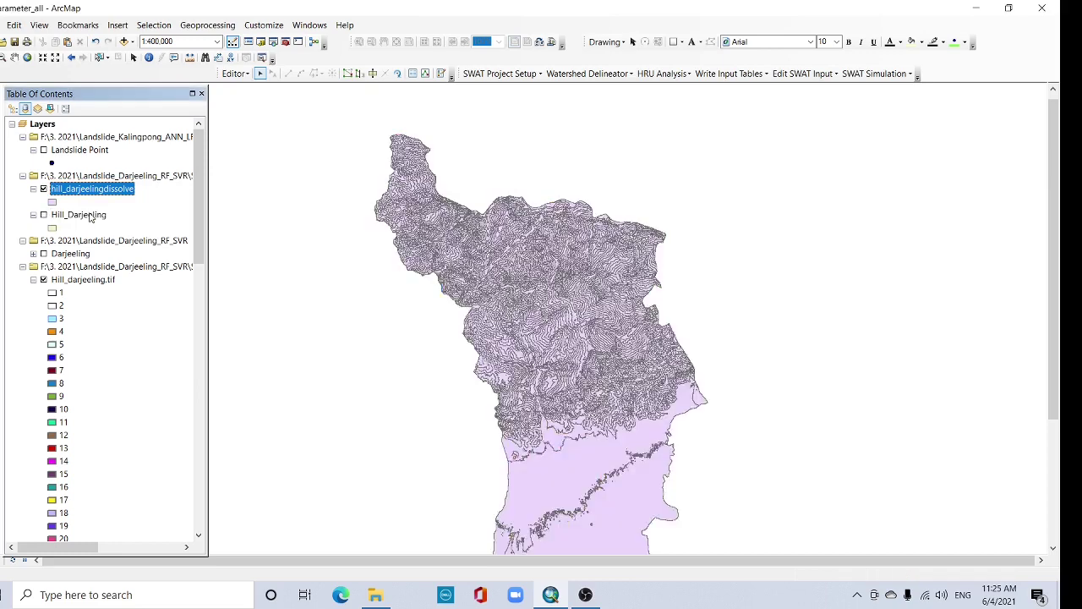
right_click(82, 194)
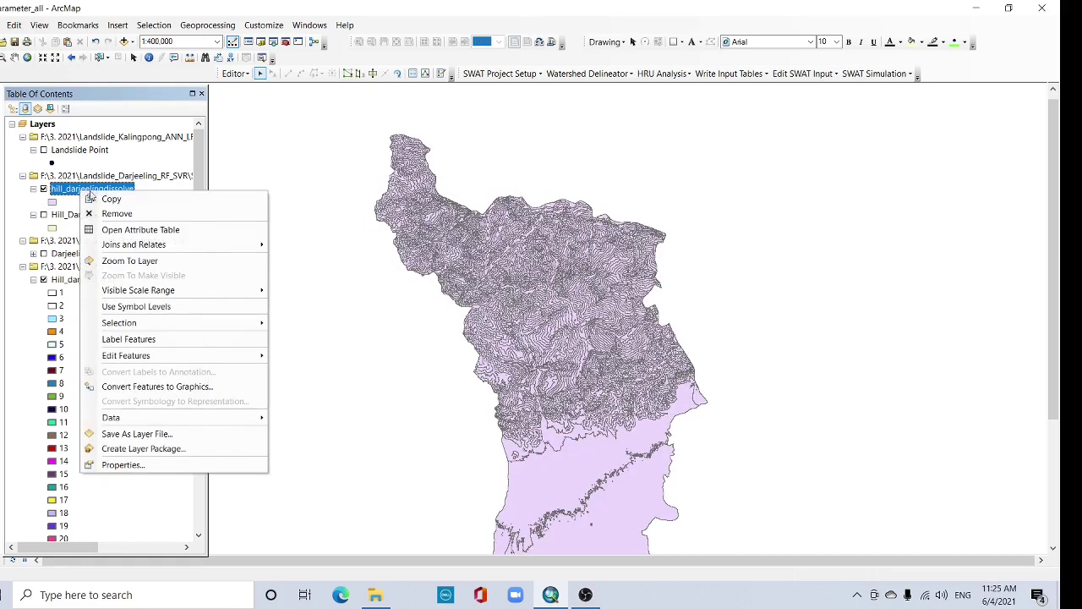
left_click(127, 230)
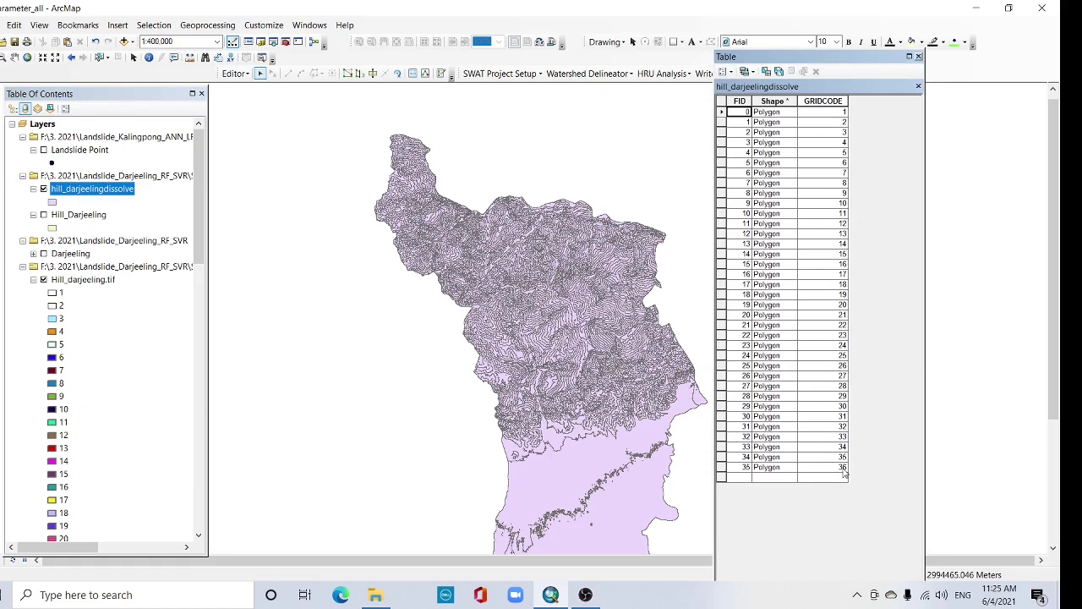
Select records FID 1 to 35 and merge them into one northern polygon.
left_click(722, 112)
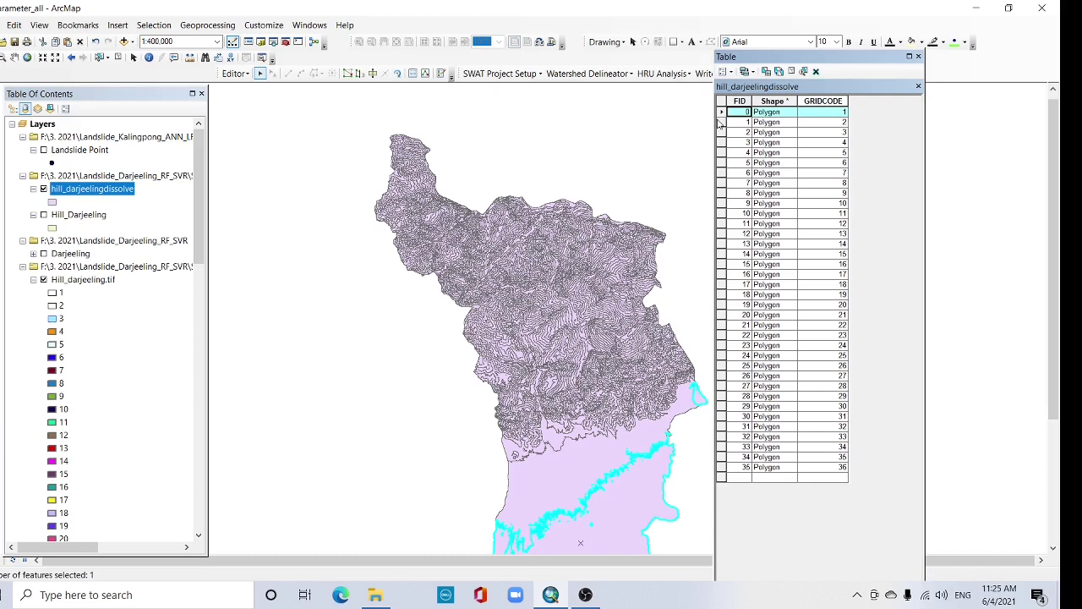
left_click(721, 123)
left_click_drag(721, 133, 721, 467)
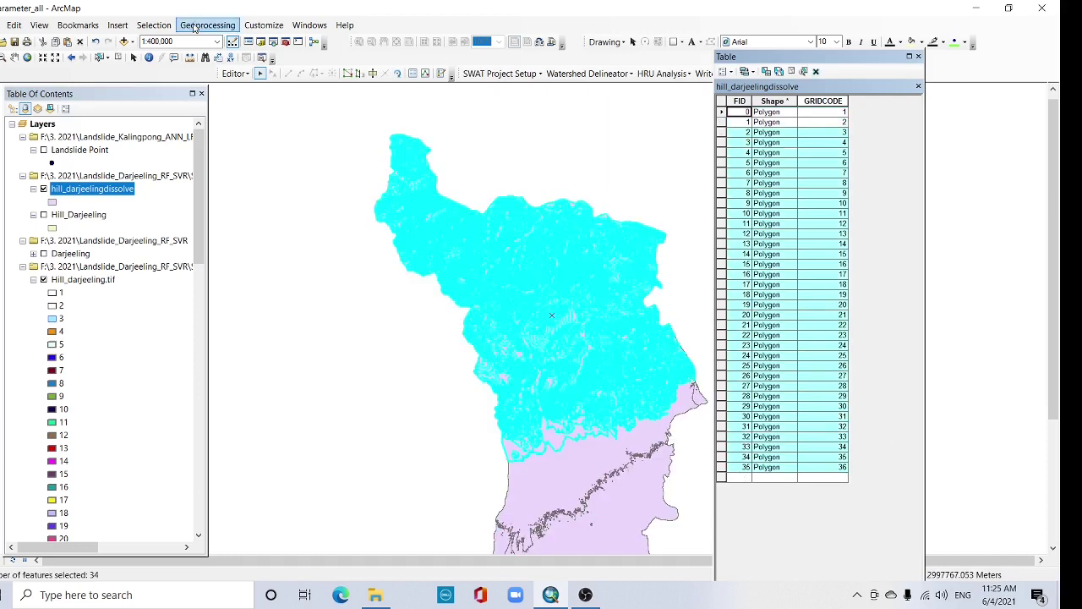
scroll(595, 330, "up", 1)
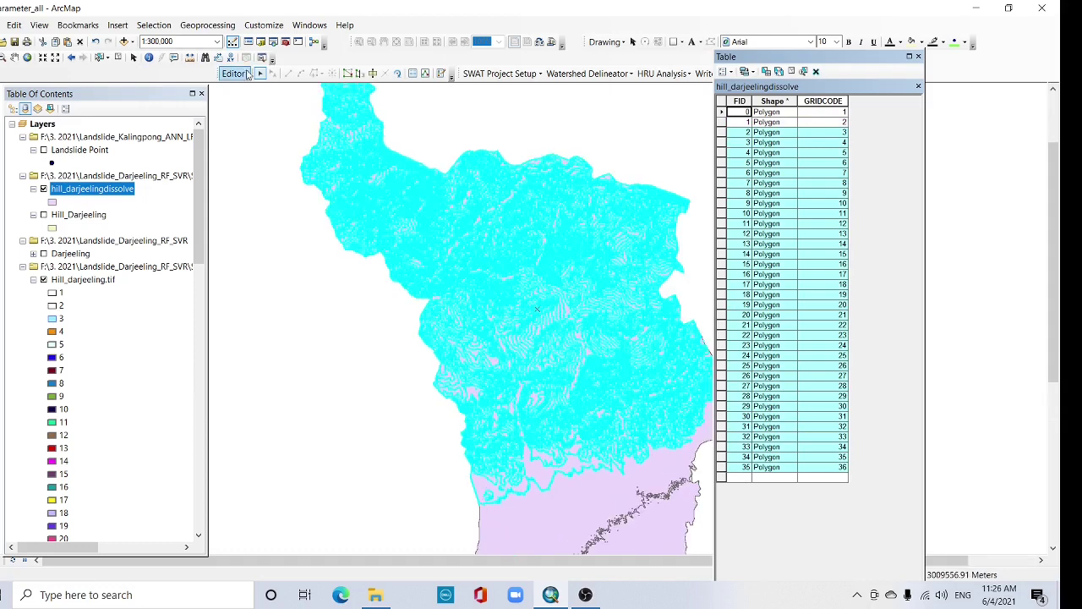
left_click(237, 74)
left_click(269, 195)
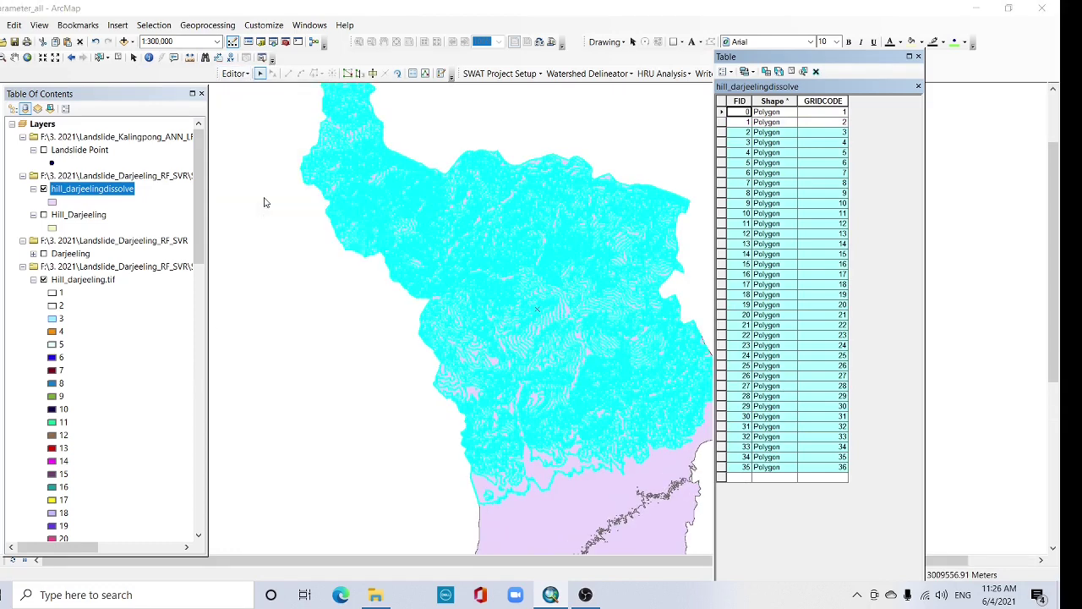
left_click(620, 252)
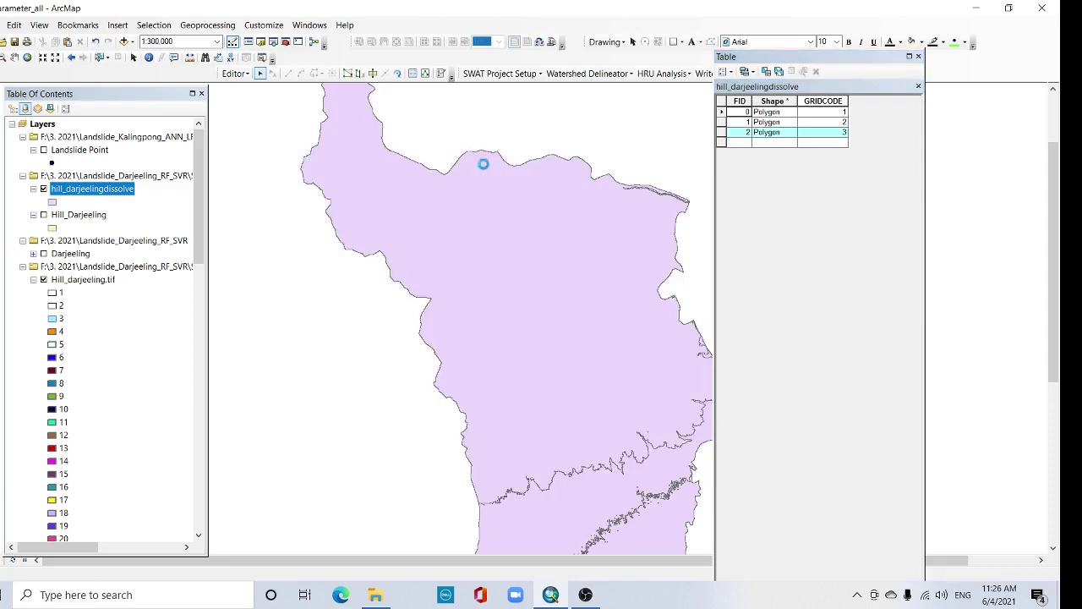
scroll(479, 292, "down", 1)
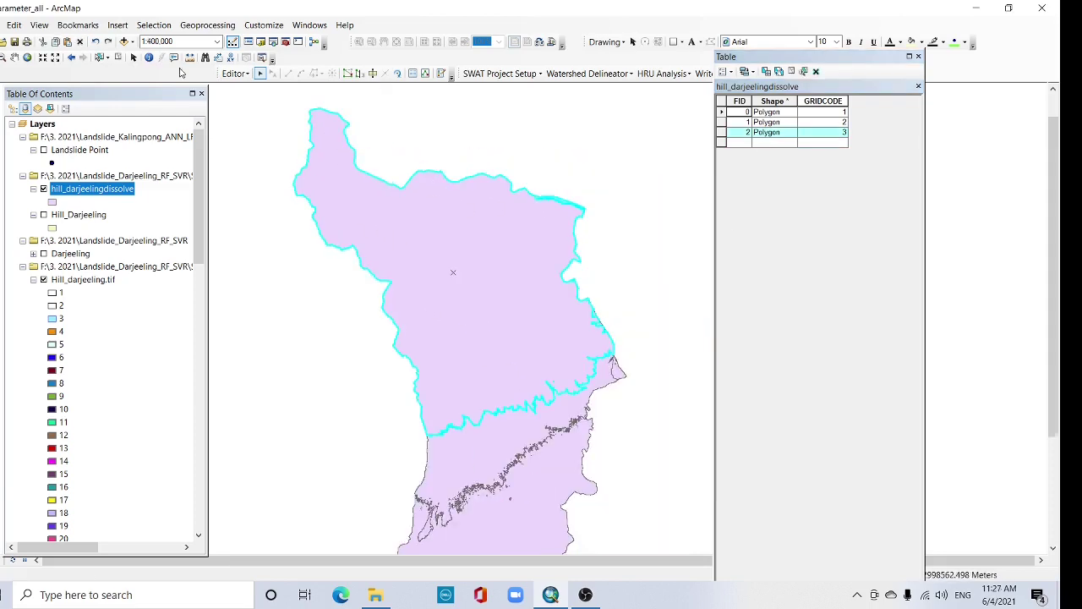
Save the merge edits, stop editing, and select the merged northern polygon on the map.
left_click(246, 74)
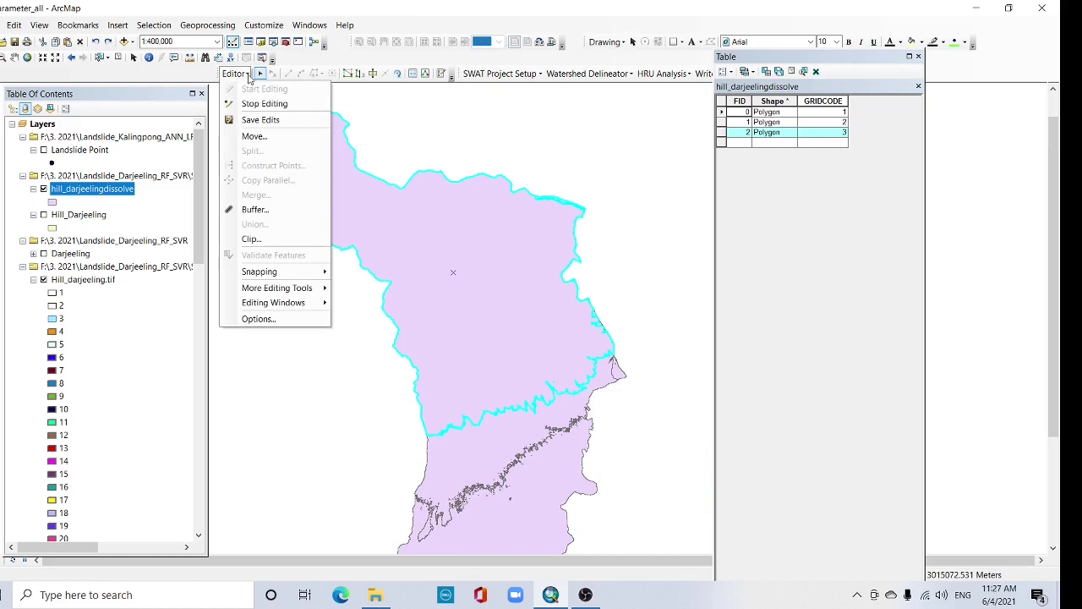
left_click(256, 116)
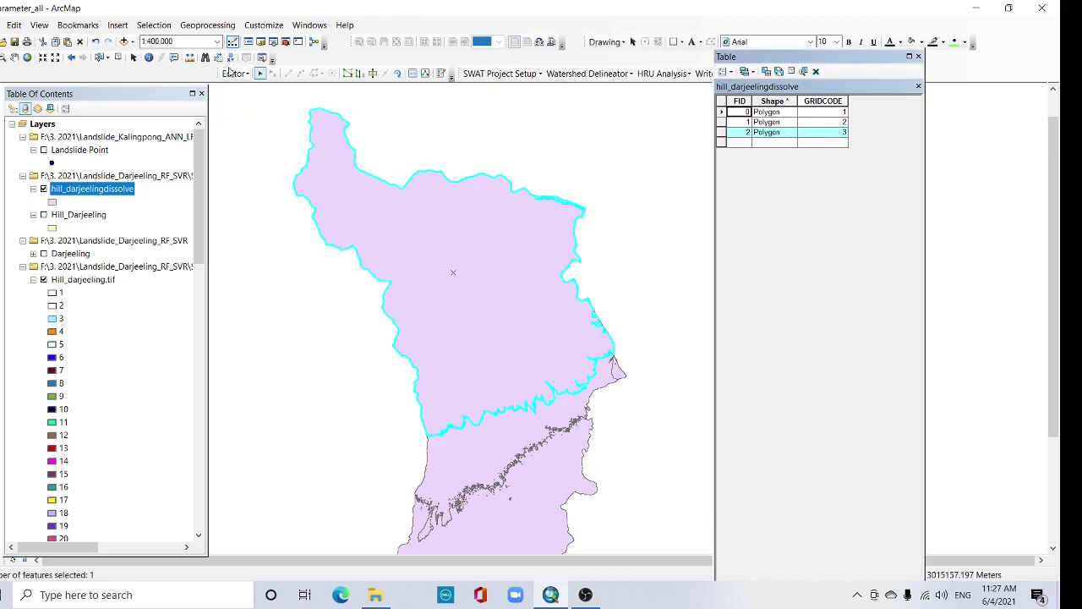
left_click(238, 73)
left_click(258, 103)
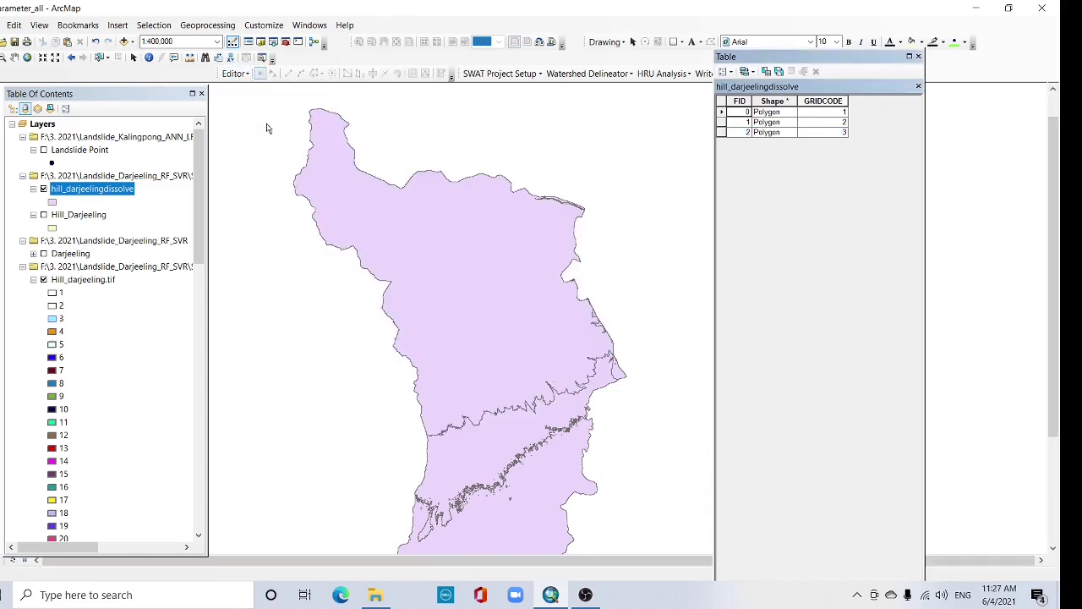
left_click(100, 57)
left_click(491, 274)
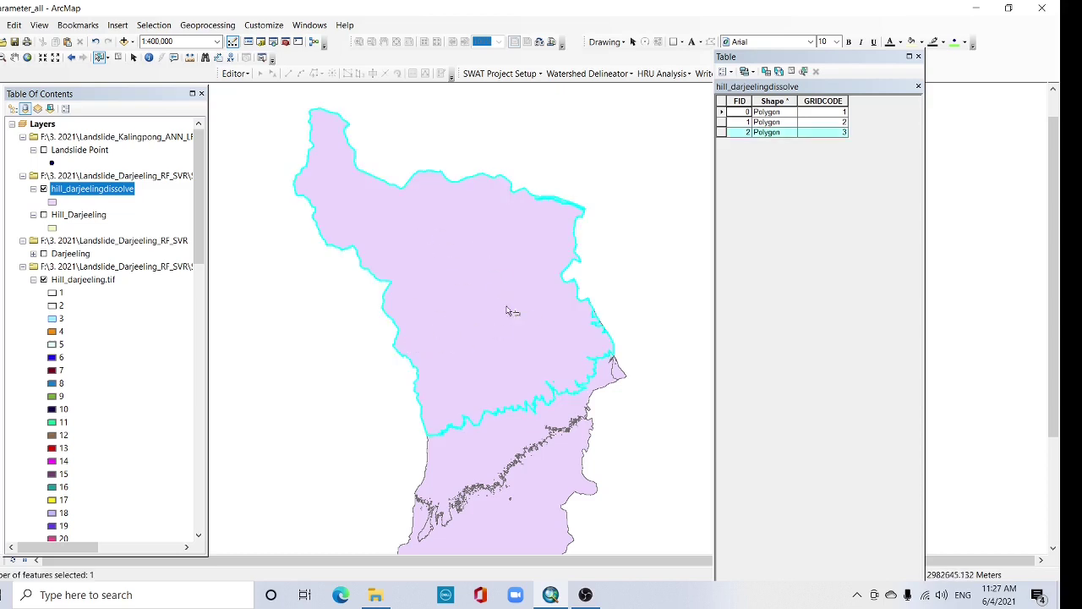
Export the layer's data, targeting F: > 3. 2021 > Landslide_Darjeeling_RF_SVR > Study_area_selection.
right_click(103, 196)
mouse_move(133, 418)
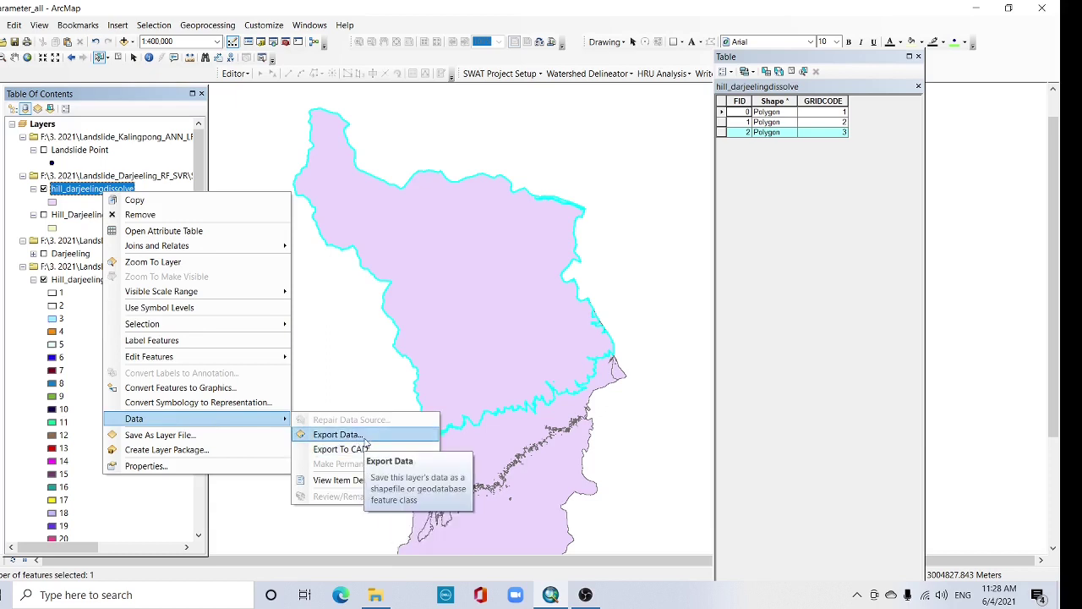
left_click(343, 435)
left_click(630, 320)
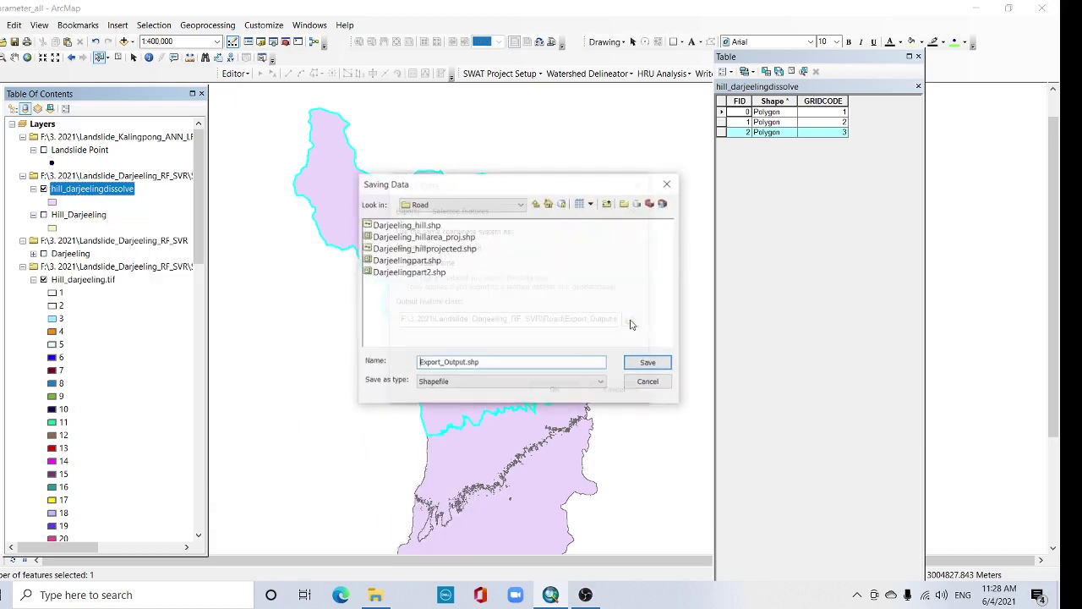
left_click(518, 204)
left_click(447, 314)
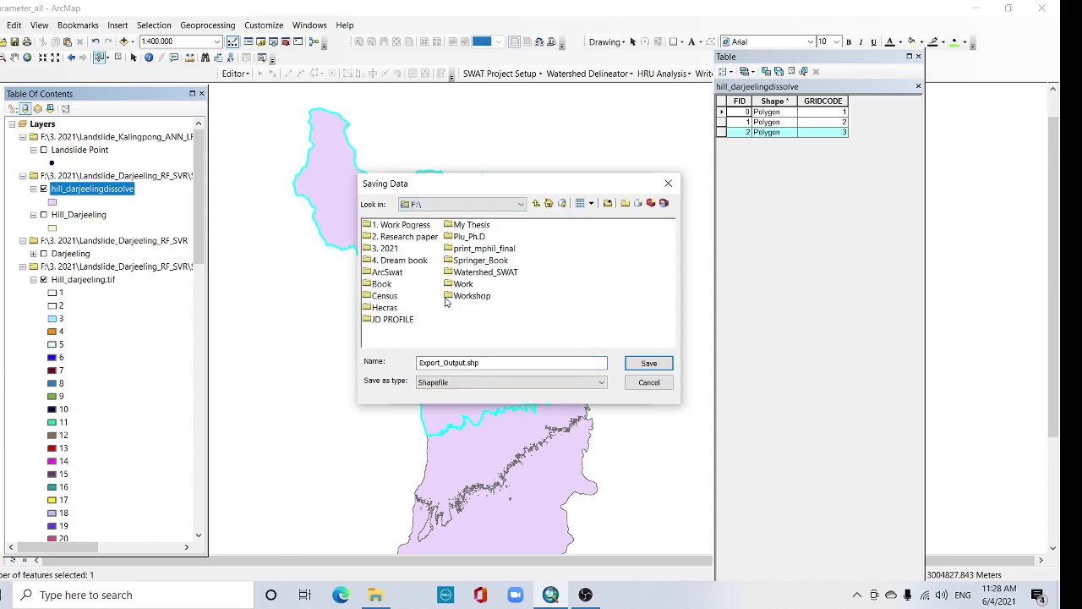
double_click(387, 250)
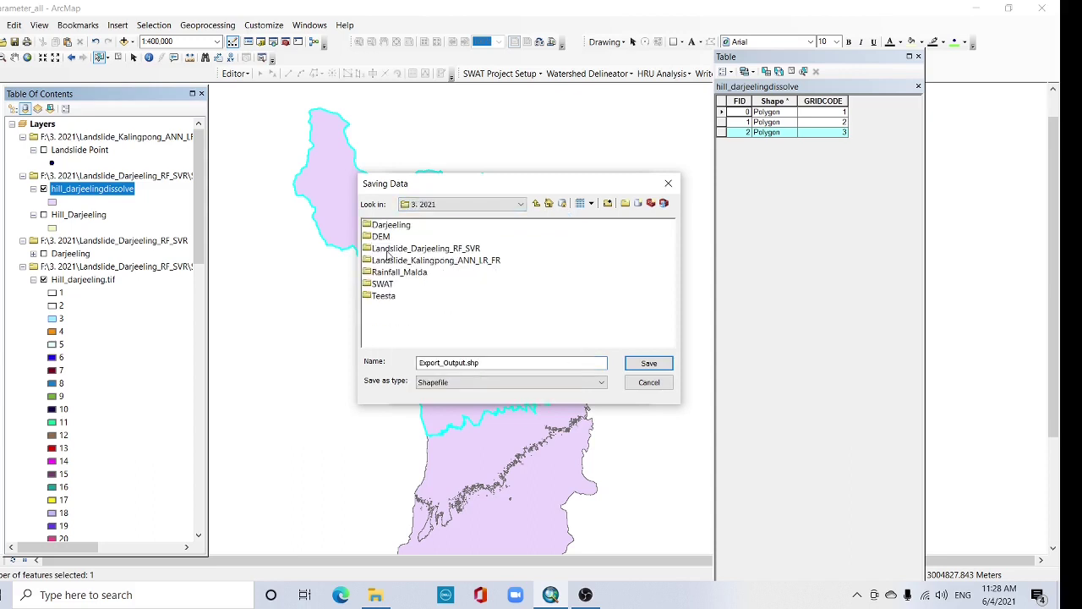
double_click(431, 250)
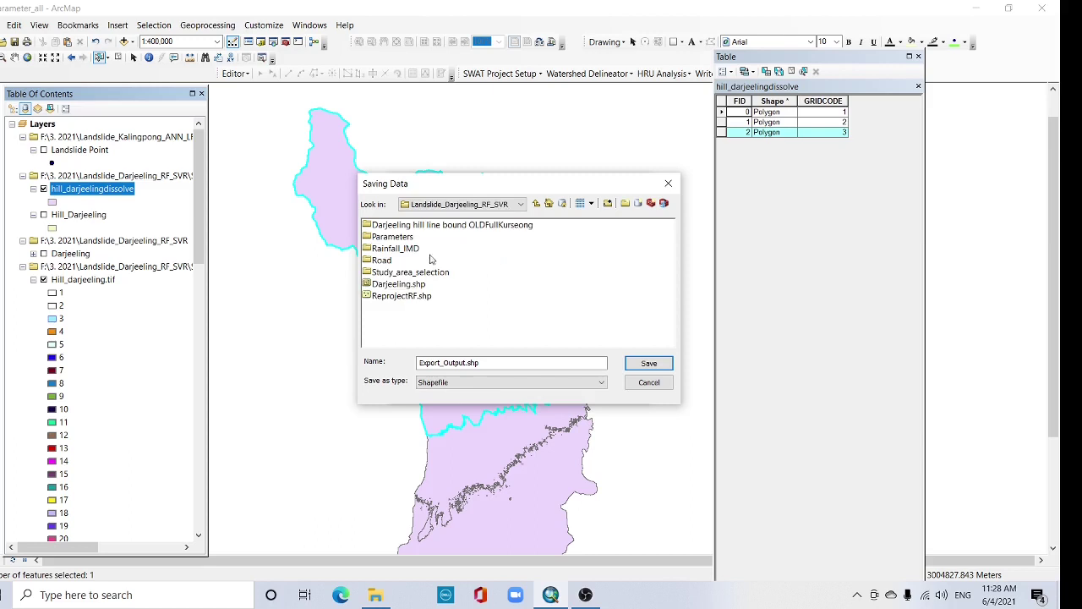
double_click(416, 273)
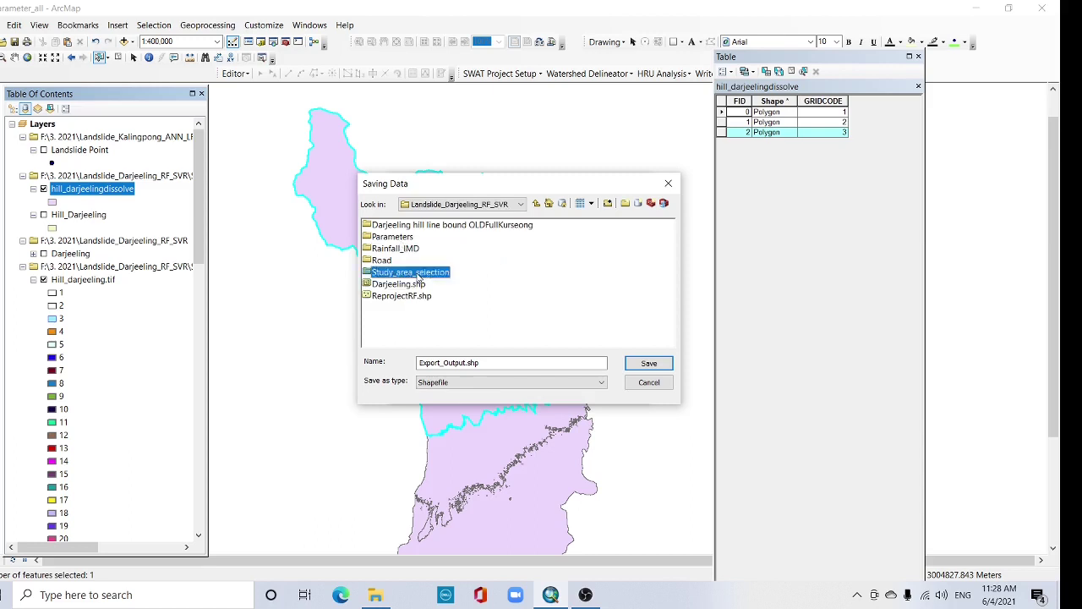
Save the export as Final_study_area_hill_darjeeling, add it to the map, and remove the old hill layers.
left_click(404, 225)
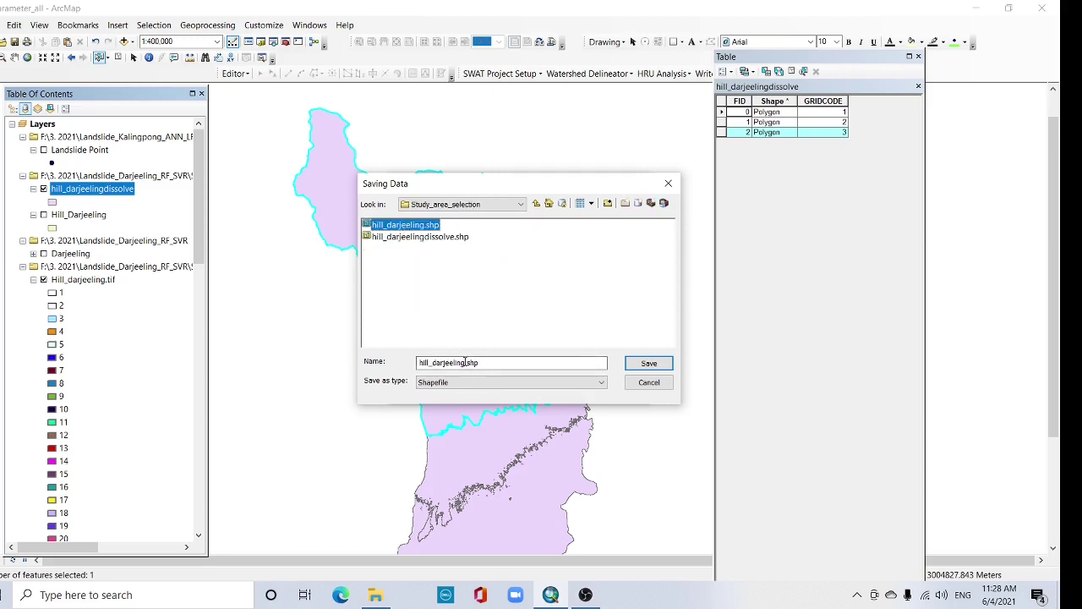
left_click(418, 363)
type("Final_stud")
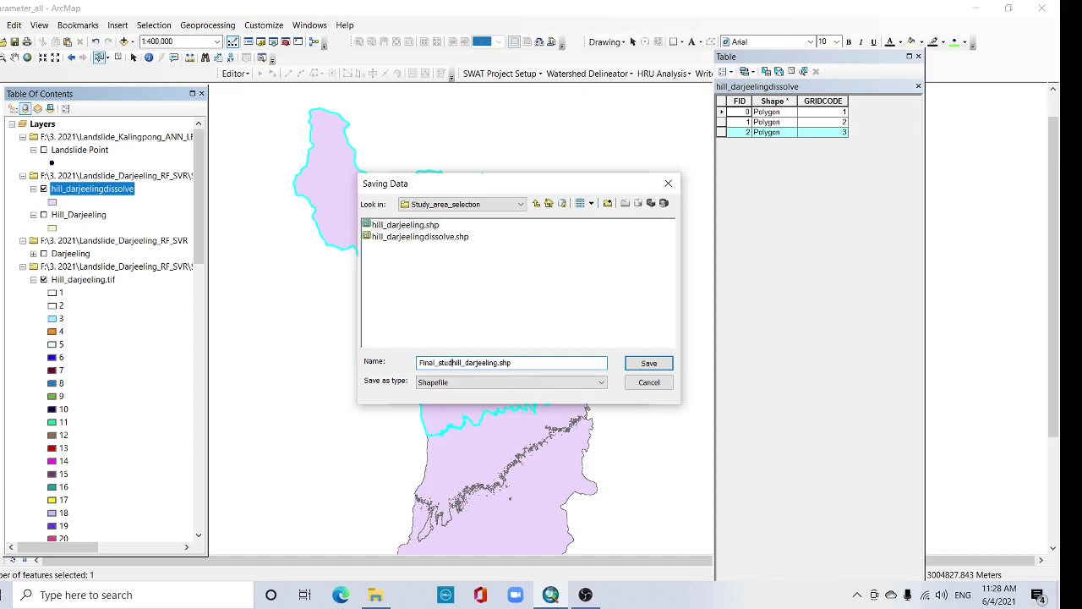
type("y_area_")
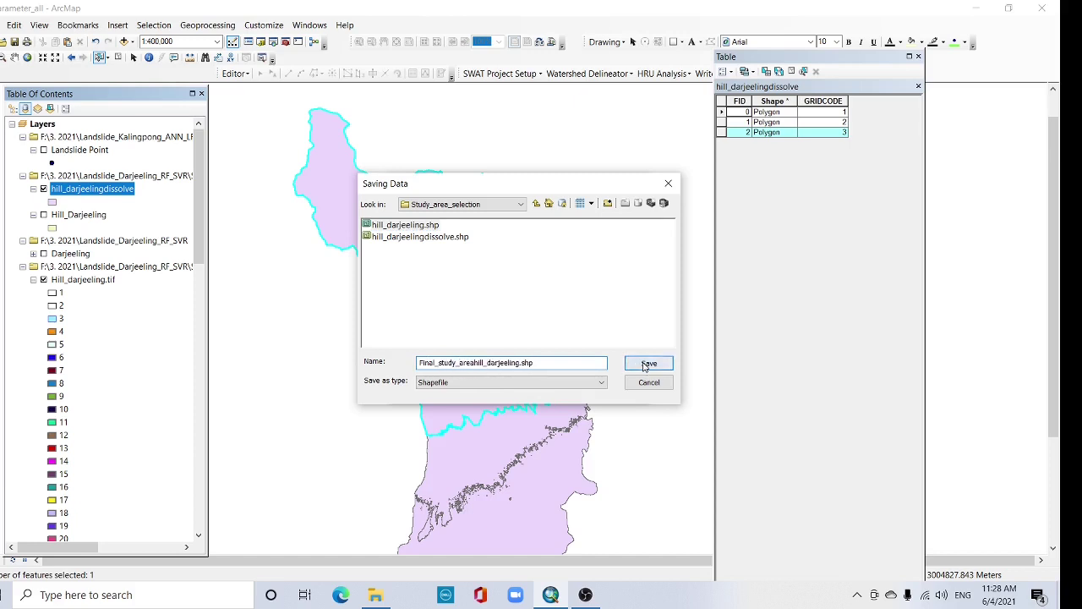
left_click(648, 362)
left_click(553, 385)
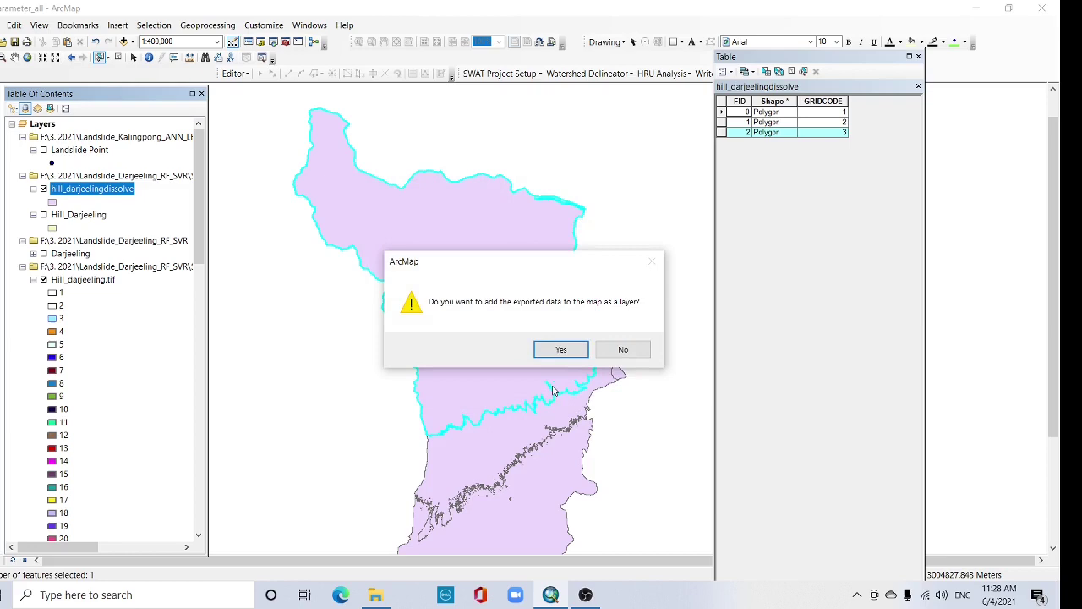
left_click(560, 350)
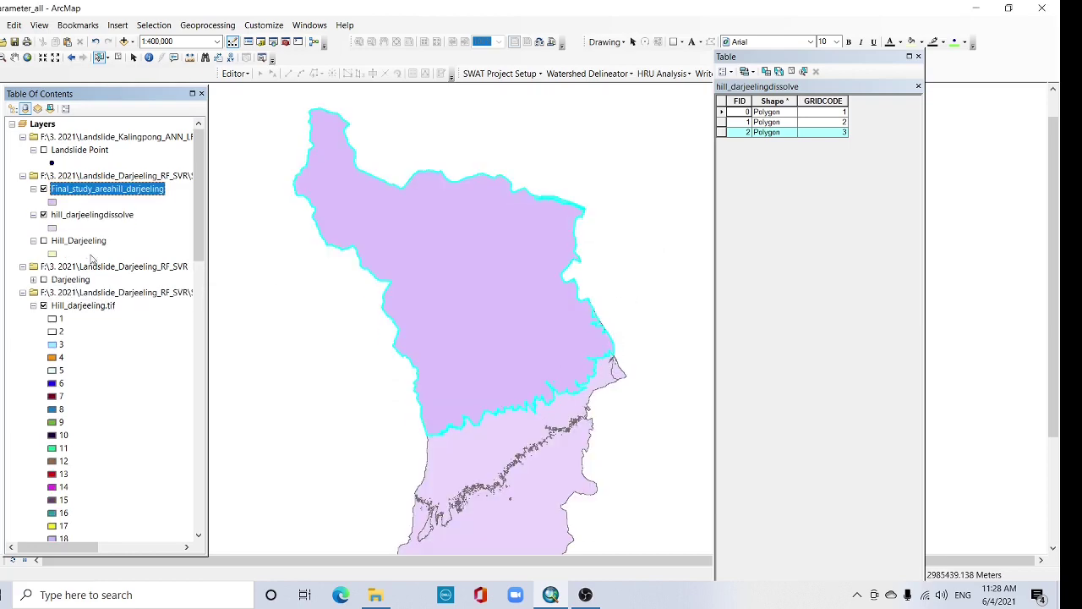
left_click(54, 222)
key("Delete")
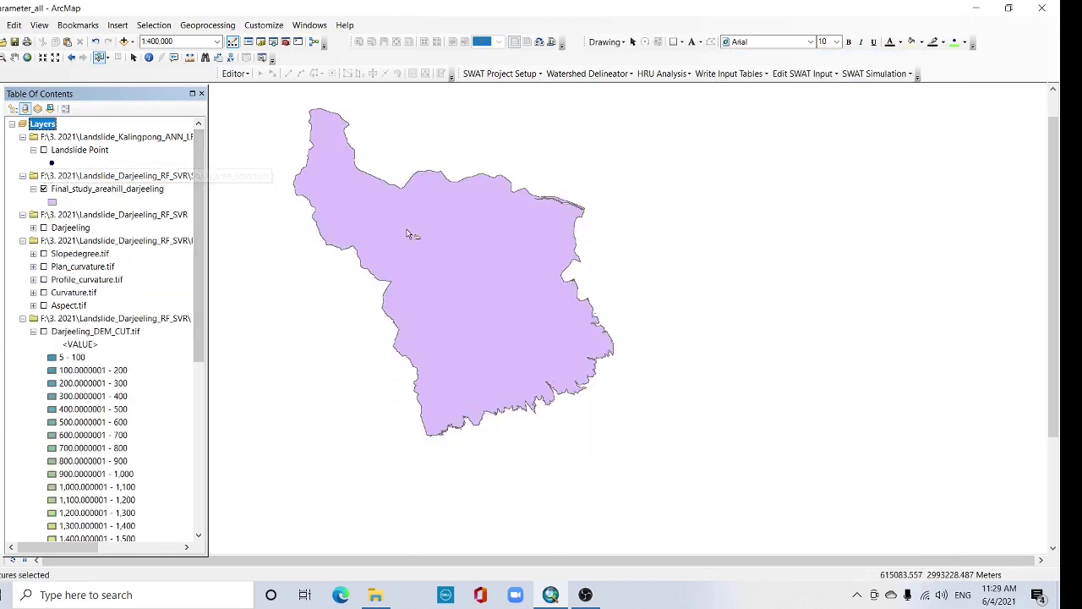